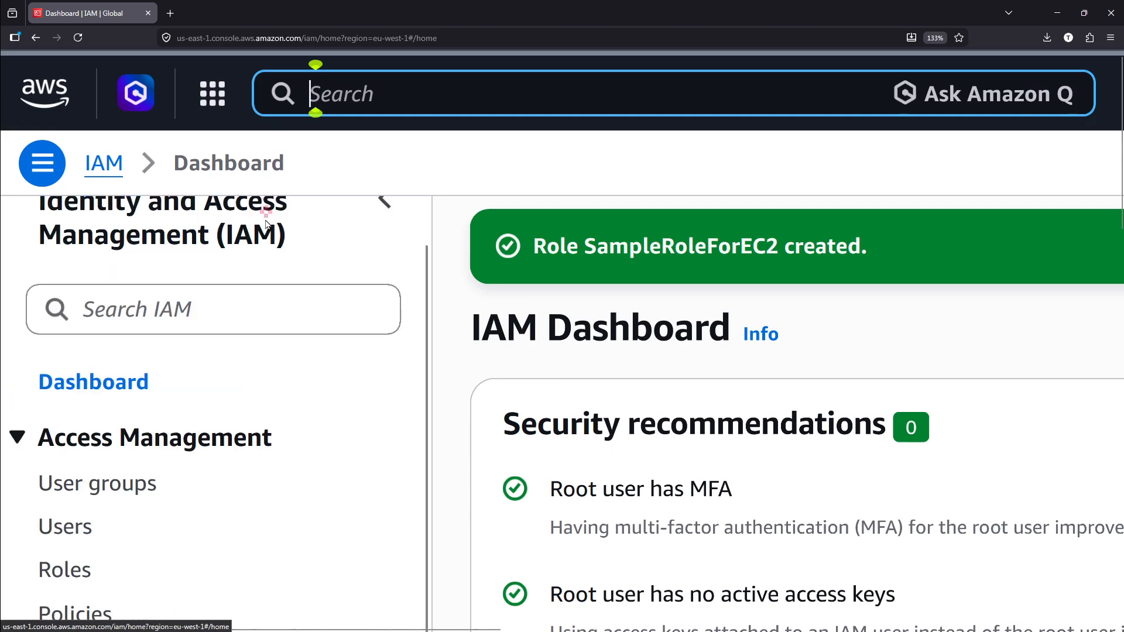
Download the credentials report from the IAM Credential report page and open the resulting status_reports CSV file in Excel
scroll(113, 442, "down", 5)
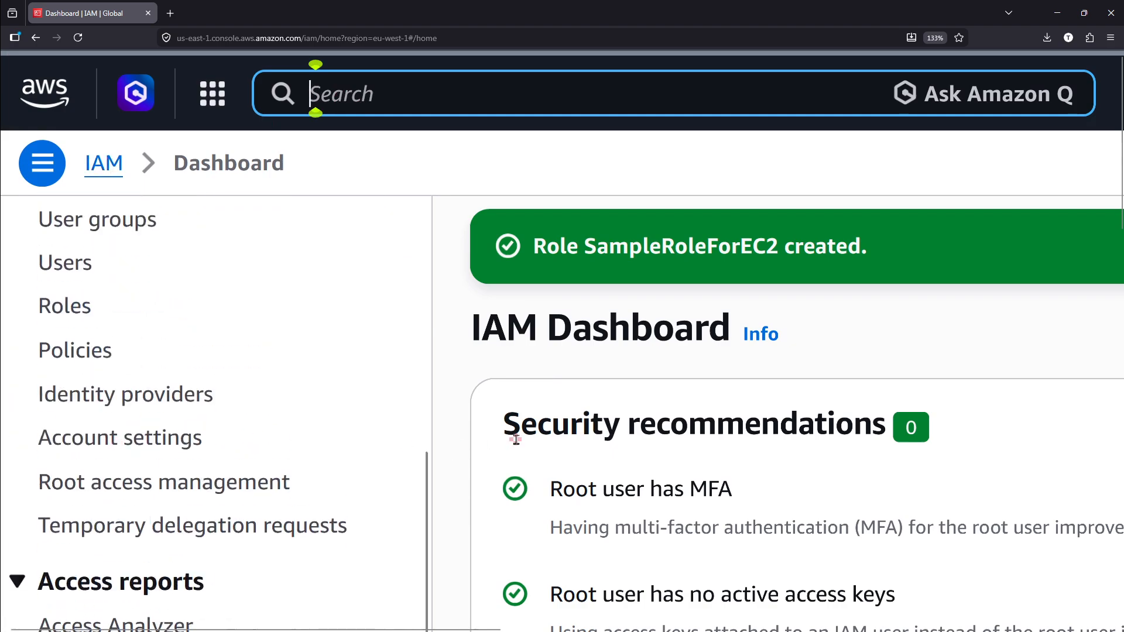
scroll(515, 440, "down", 10)
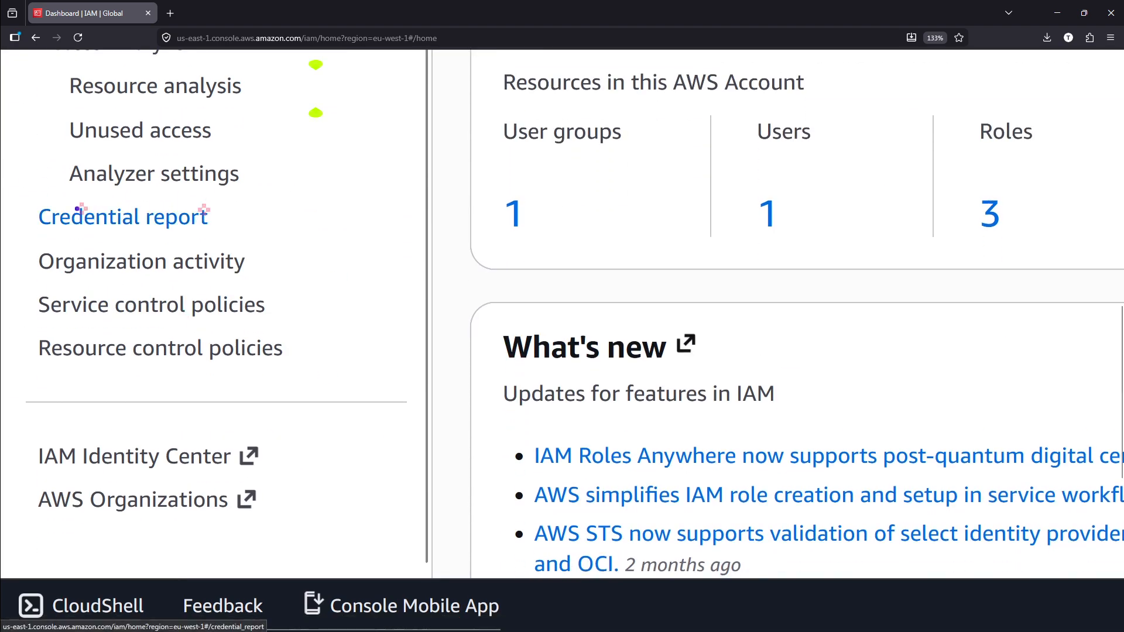
left_click(193, 218)
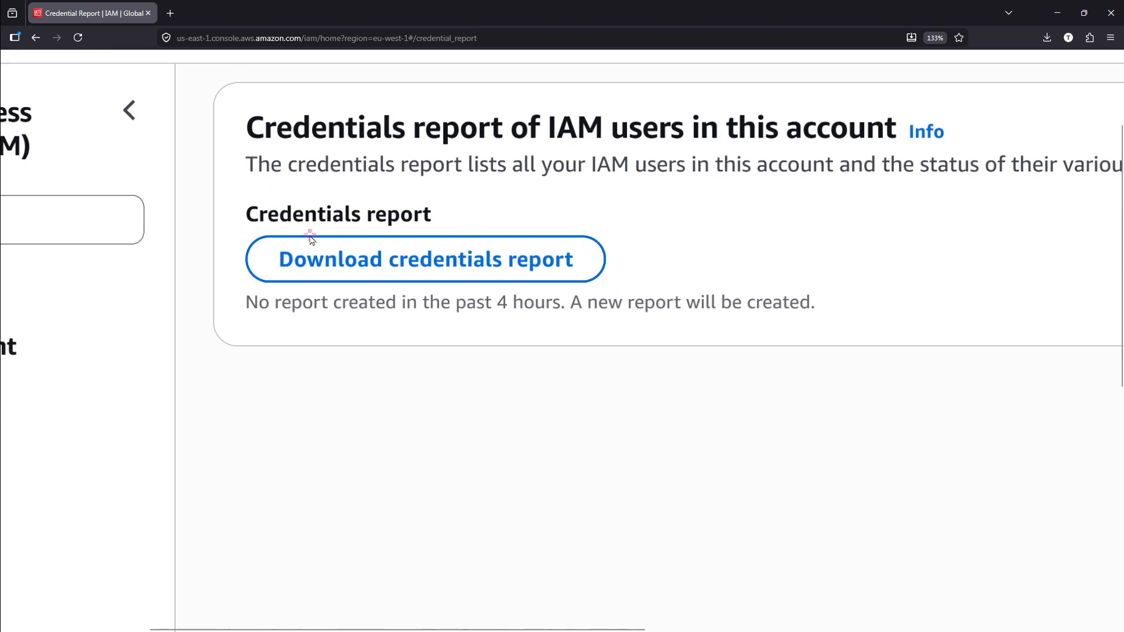
left_click(329, 255)
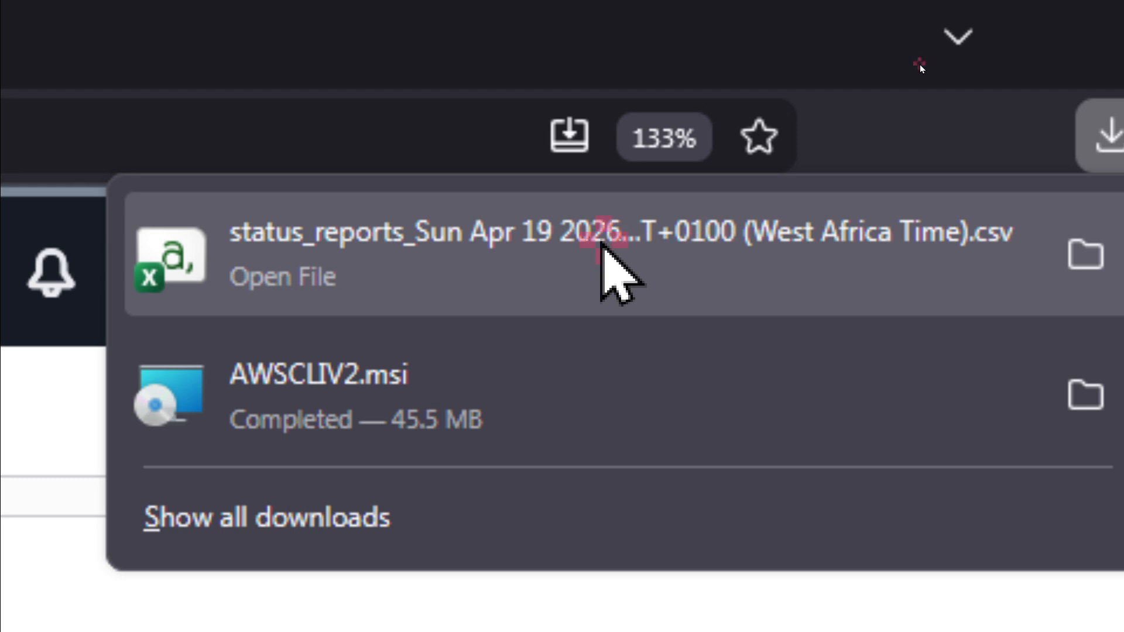
left_click(596, 248)
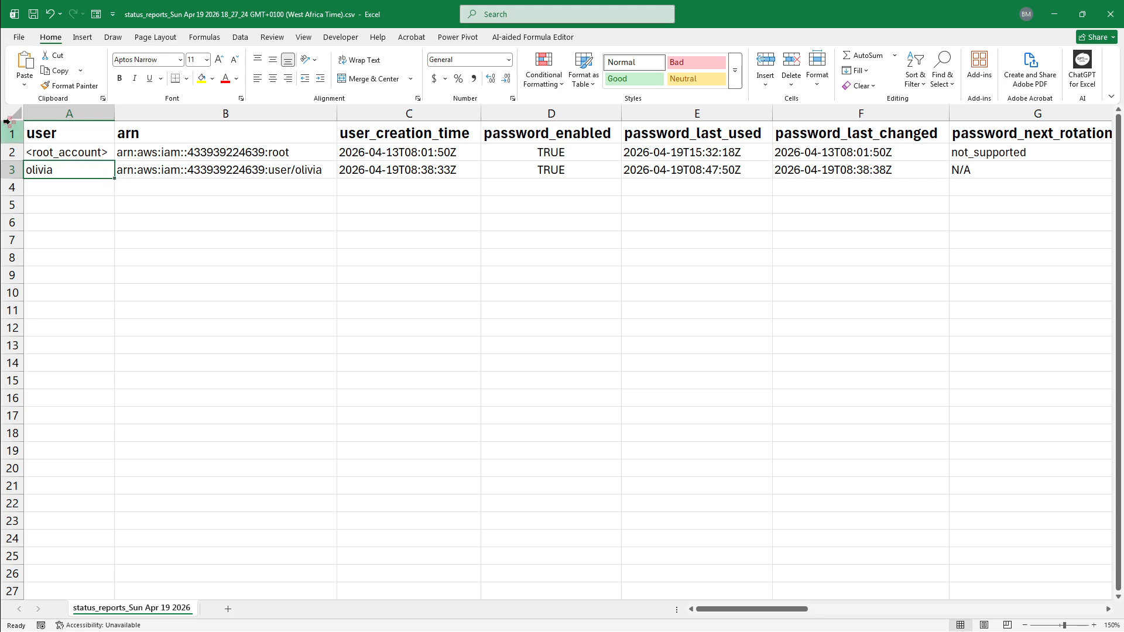
Examine the user, arn and user_creation_time columns for the root account and the IAM user
scroll(7, 121, "up", 10)
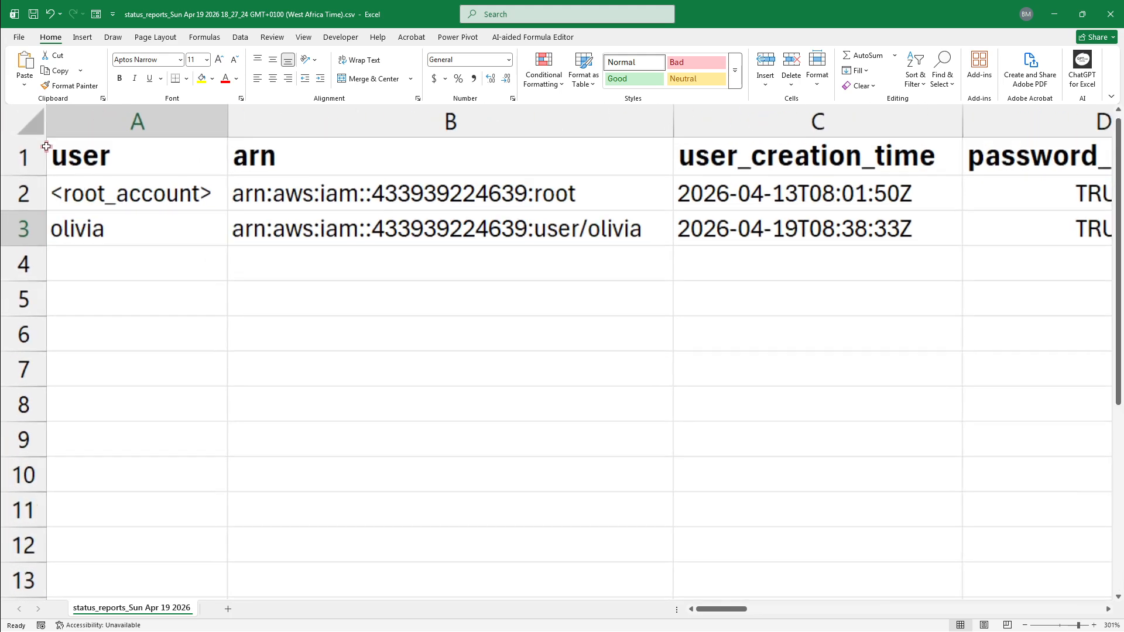
left_click(115, 194)
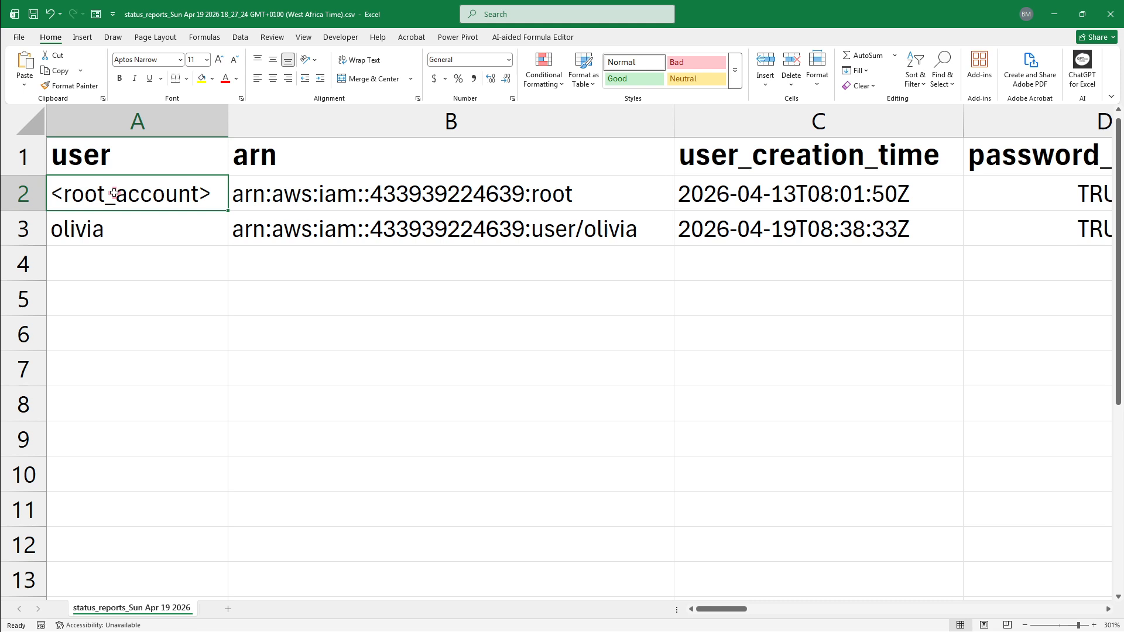
left_click(148, 220)
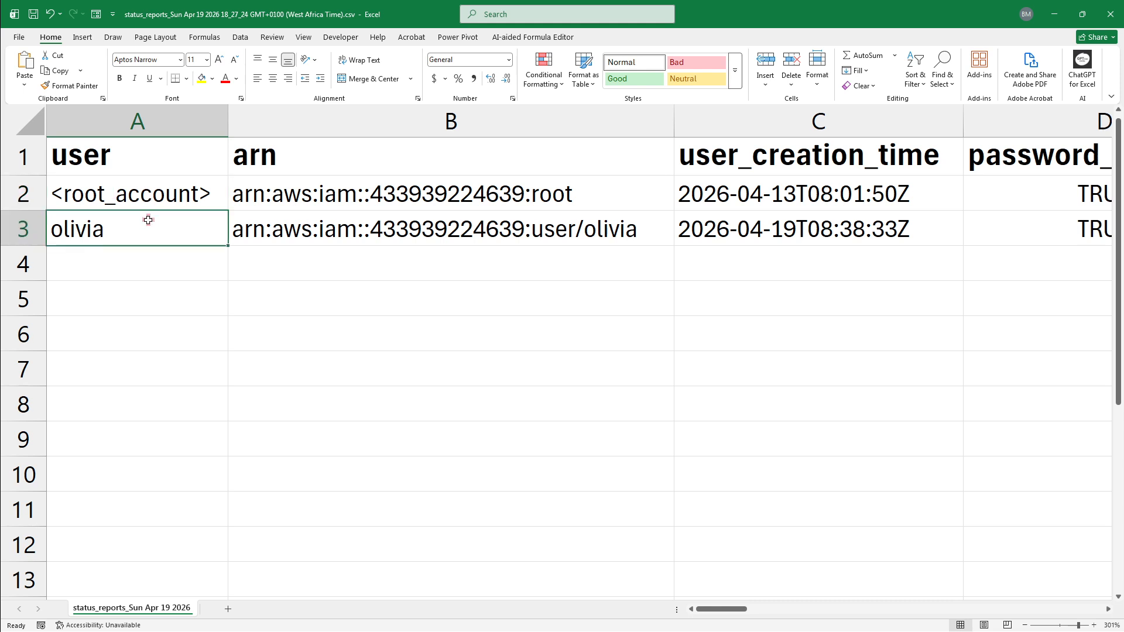
scroll(302, 203, "right", 5)
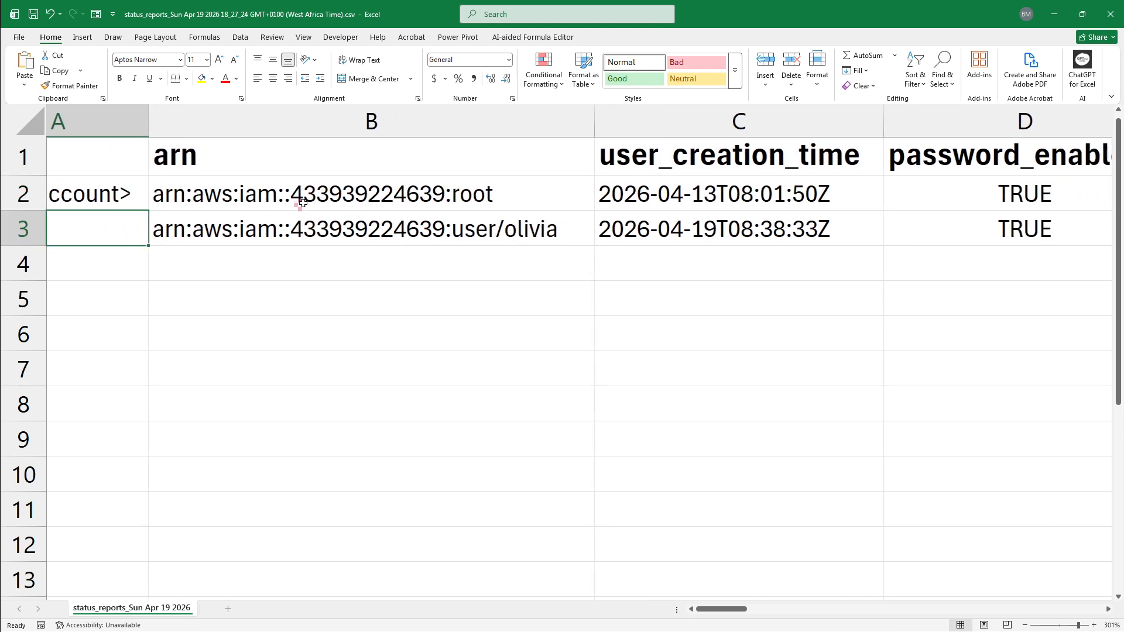
scroll(302, 203, "right", 3)
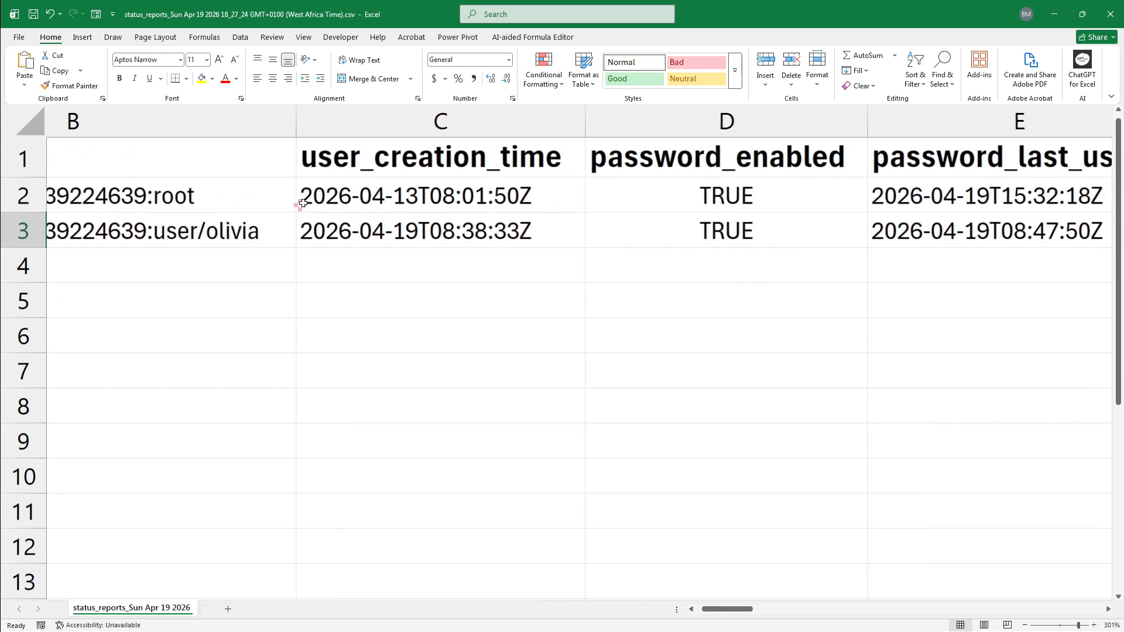
left_click(359, 196)
left_click(419, 236)
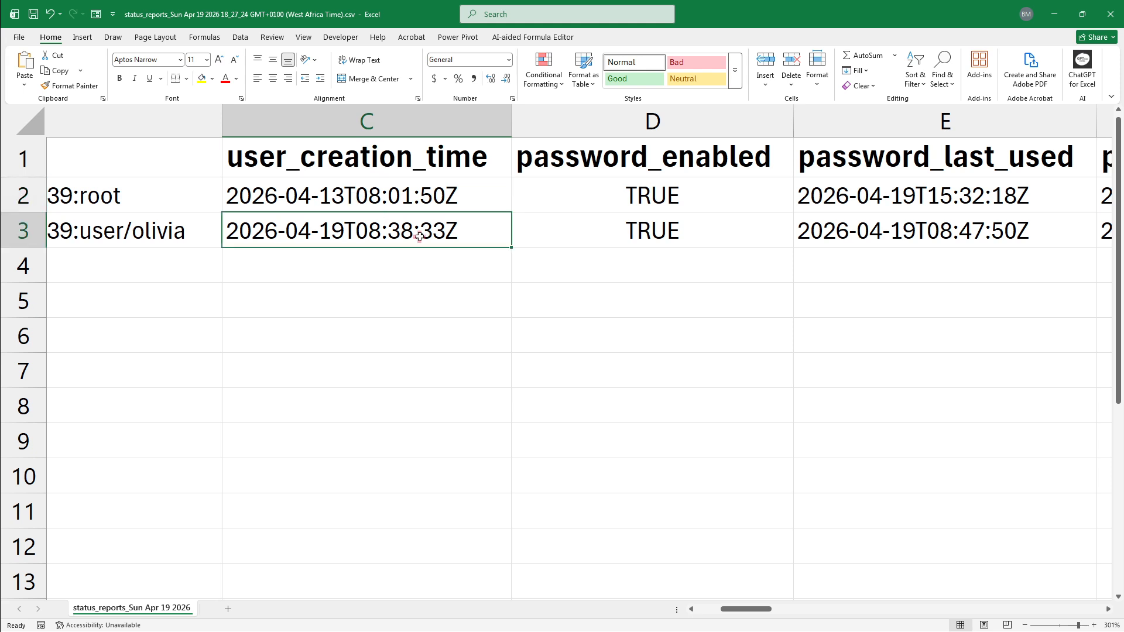
left_click(415, 184)
left_click(449, 240)
left_click(455, 196)
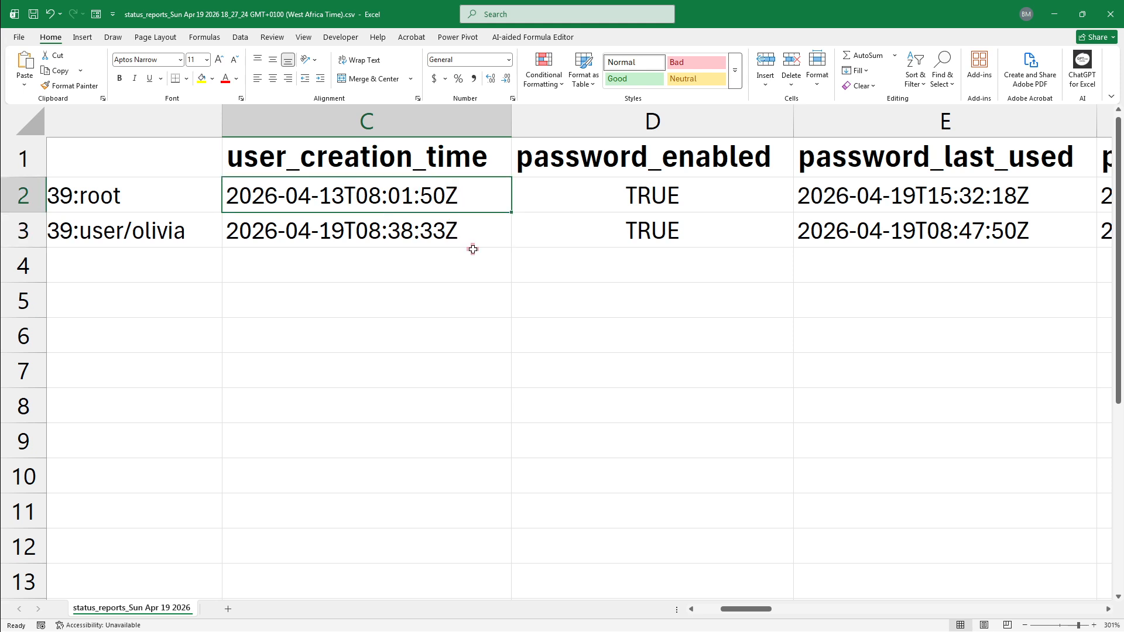
Examine the password_enabled, password_last_used, password_last_changed and password_next_rotation columns for both accounts
scroll(473, 250, "right", 3)
left_click(458, 188)
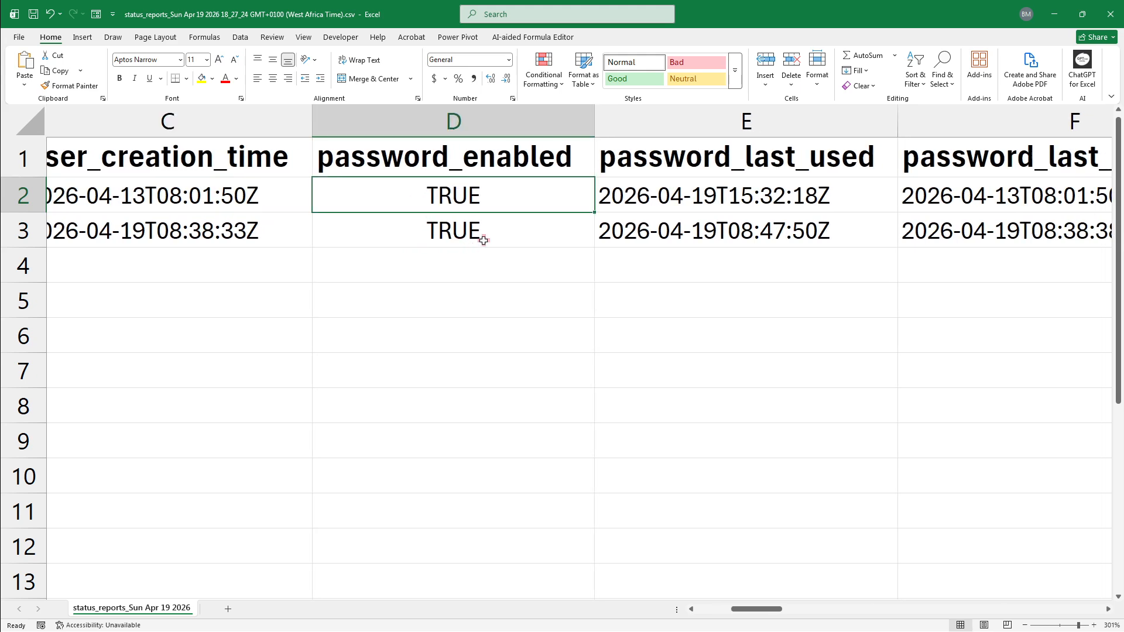
left_click(483, 240)
left_click(548, 197)
scroll(552, 234, "right", 5)
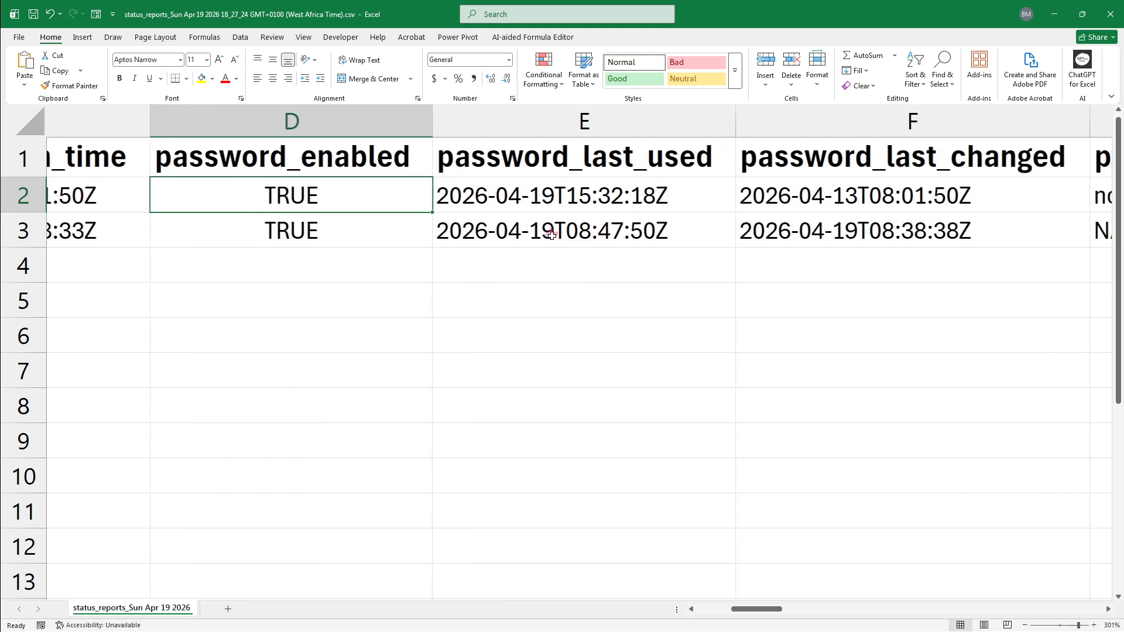
left_click(587, 191)
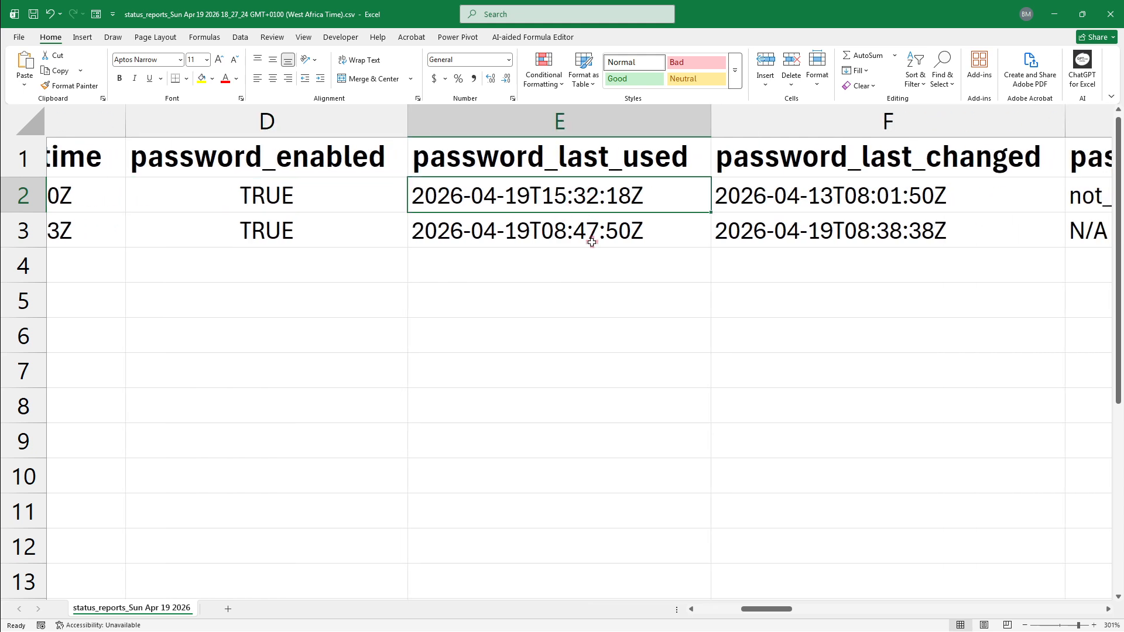
left_click(591, 242)
left_click(644, 187)
scroll(646, 188, "right", 7)
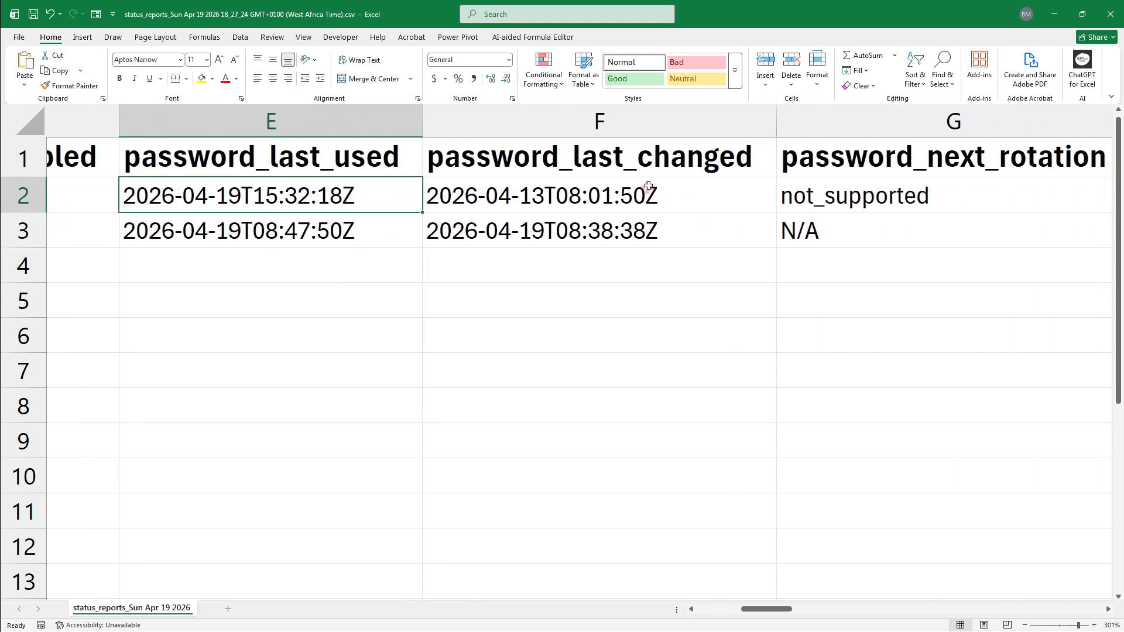
scroll(648, 186, "right", 14)
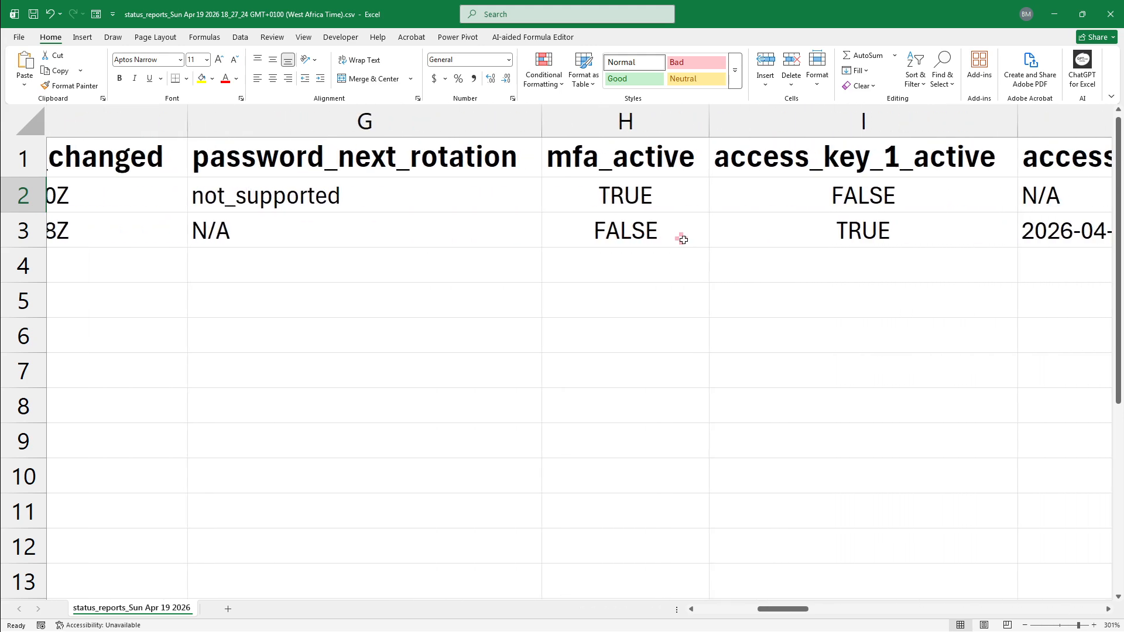
Compare the mfa_active and access_key_1_active entries of the root account and the IAM user
scroll(683, 240, "right", 1)
left_click(569, 202)
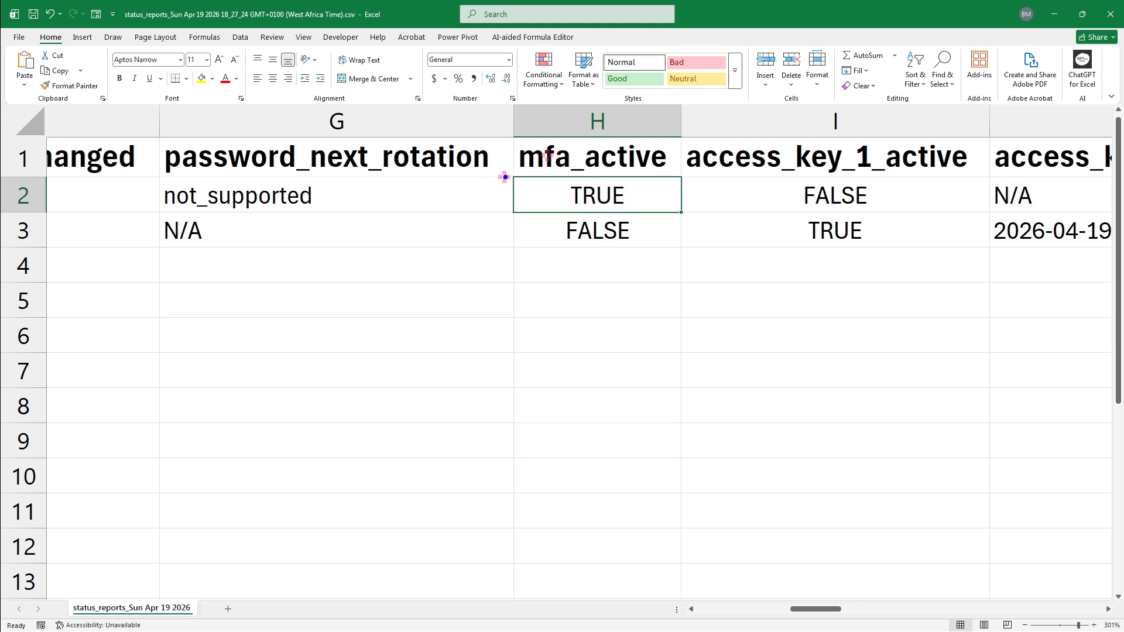
left_click_drag(505, 176, 679, 213)
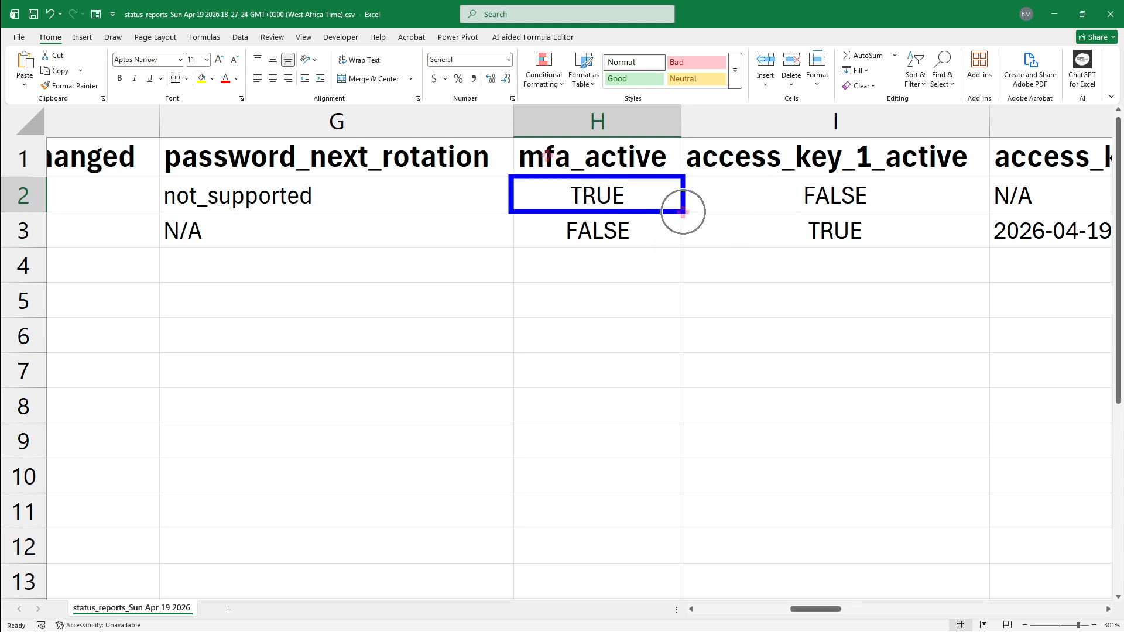
scroll(715, 200, "right", 5)
scroll(716, 198, "right", 5)
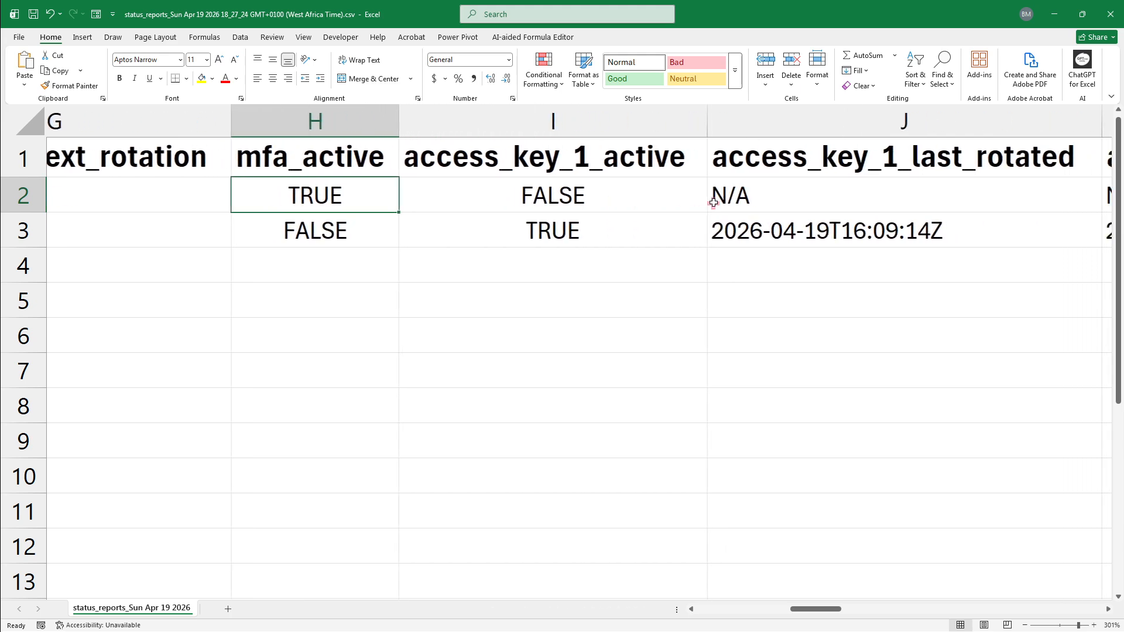
left_click(481, 157)
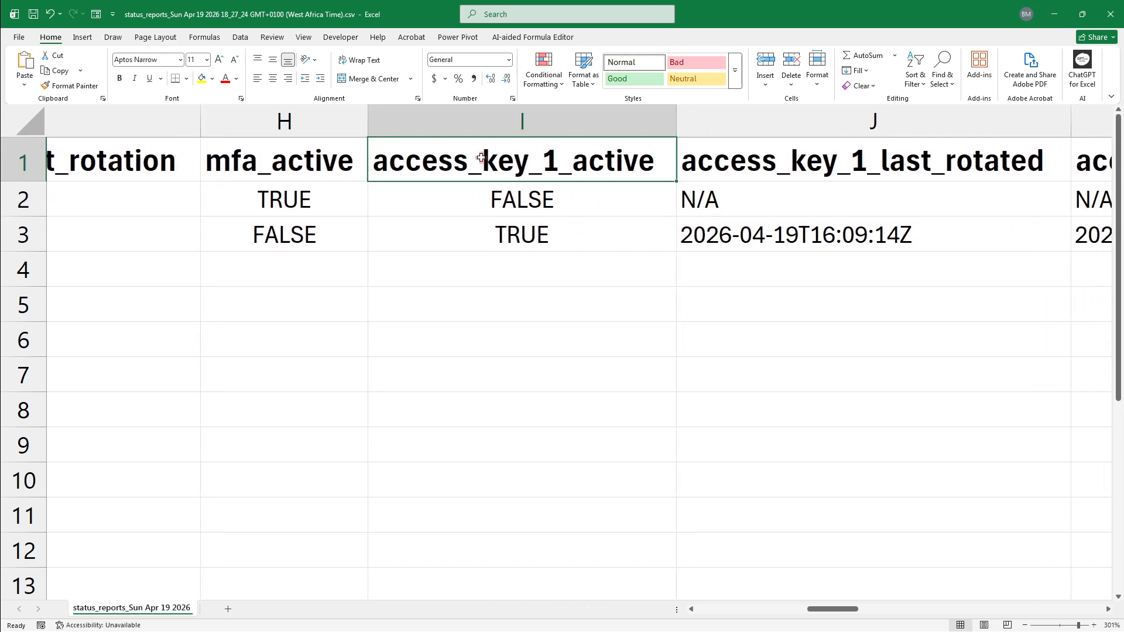
left_click(502, 224)
left_click(551, 204)
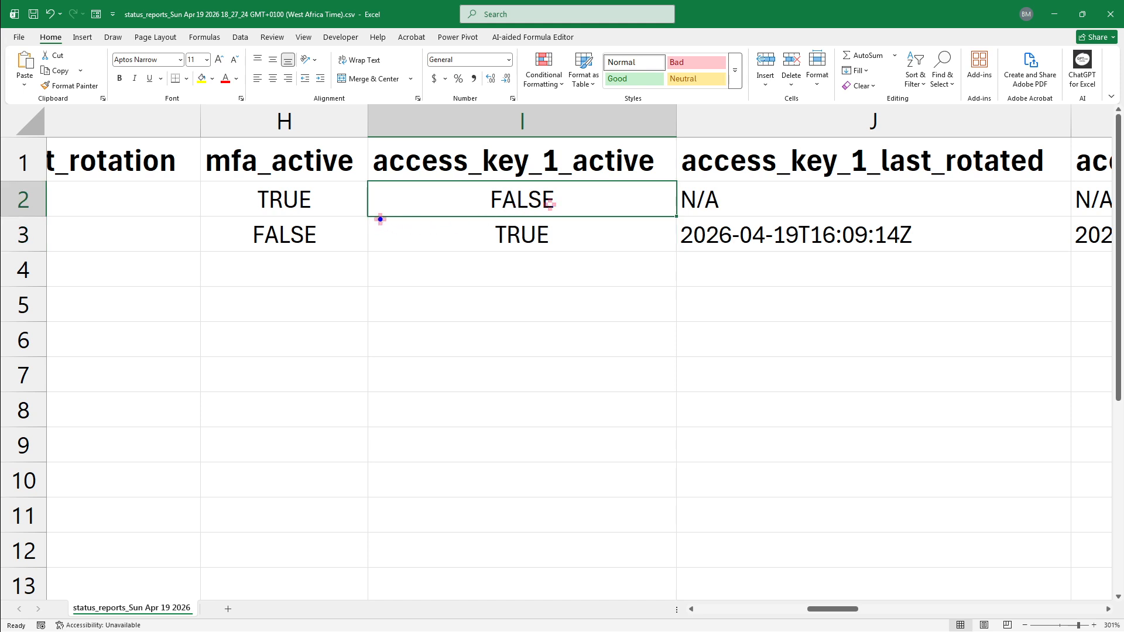
mouse_move(380, 220)
left_mouse_down()
mouse_move(445, 252)
mouse_move(677, 253)
left_mouse_up()
left_click(609, 241)
Look through the remaining report columns on access key rotation, last use by date, region and service, and certificates
scroll(609, 240, "right", 3)
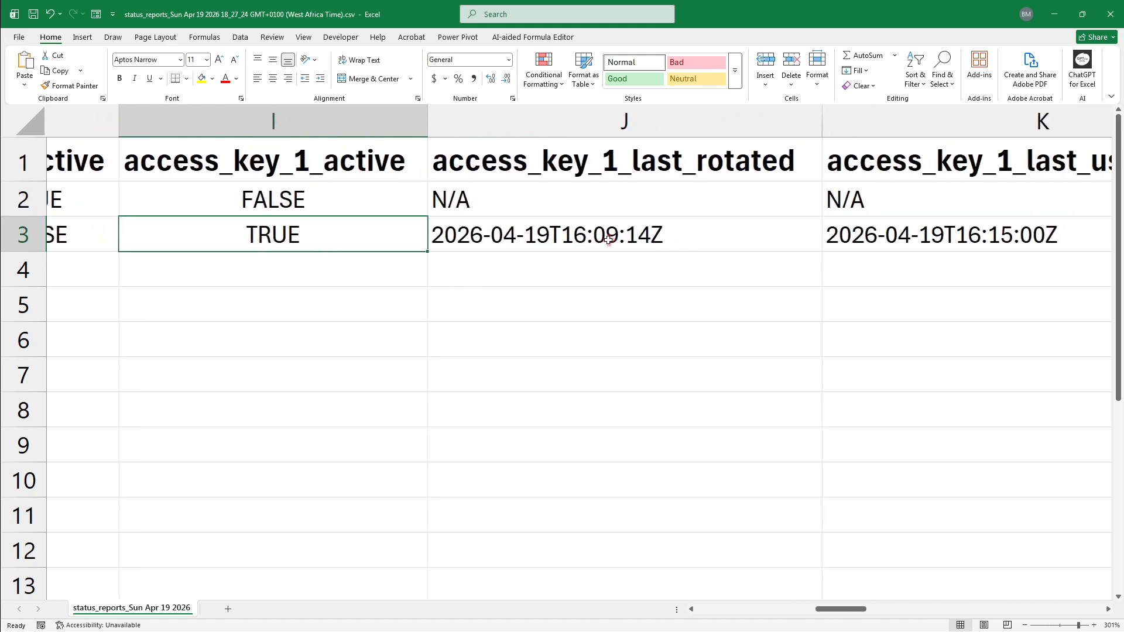
scroll(608, 240, "right", 3)
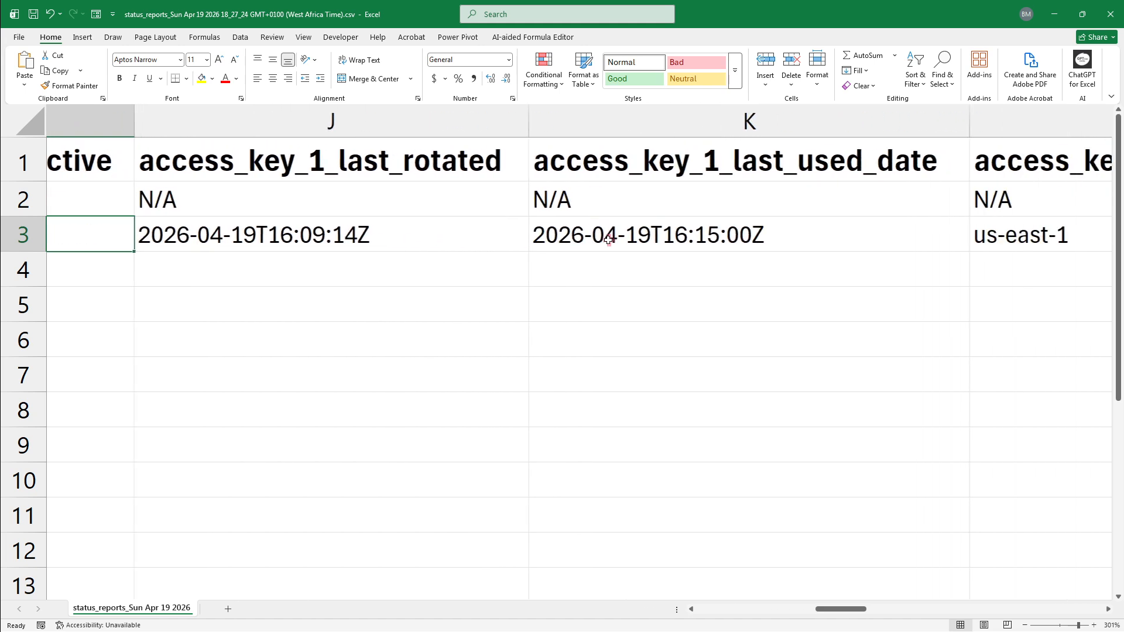
scroll(609, 240, "right", 3)
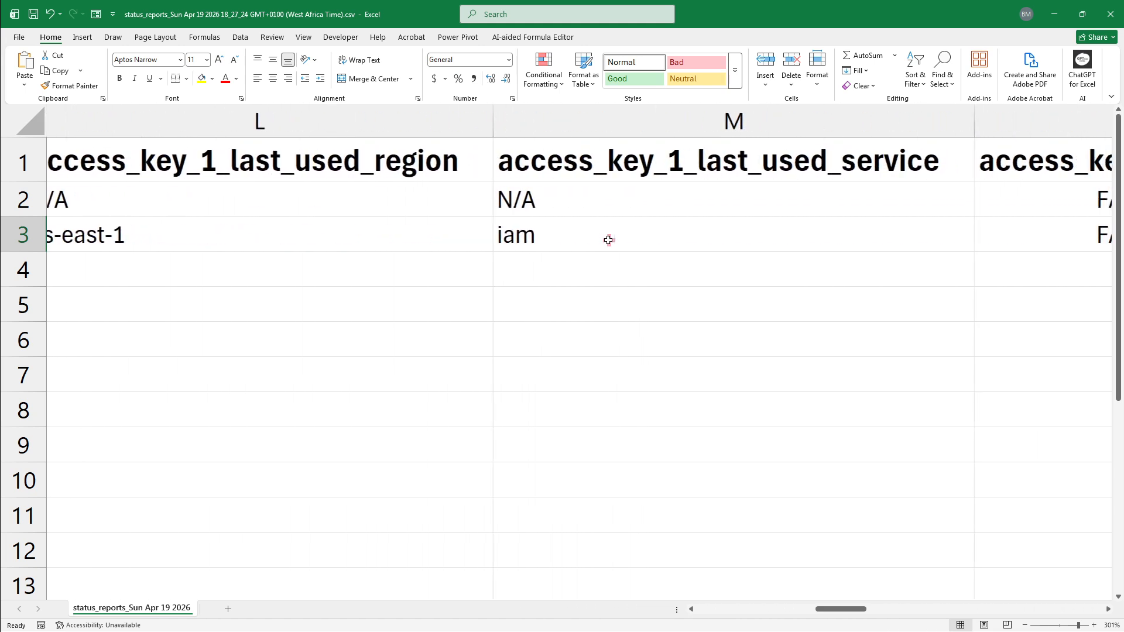
scroll(609, 241, "right", 3)
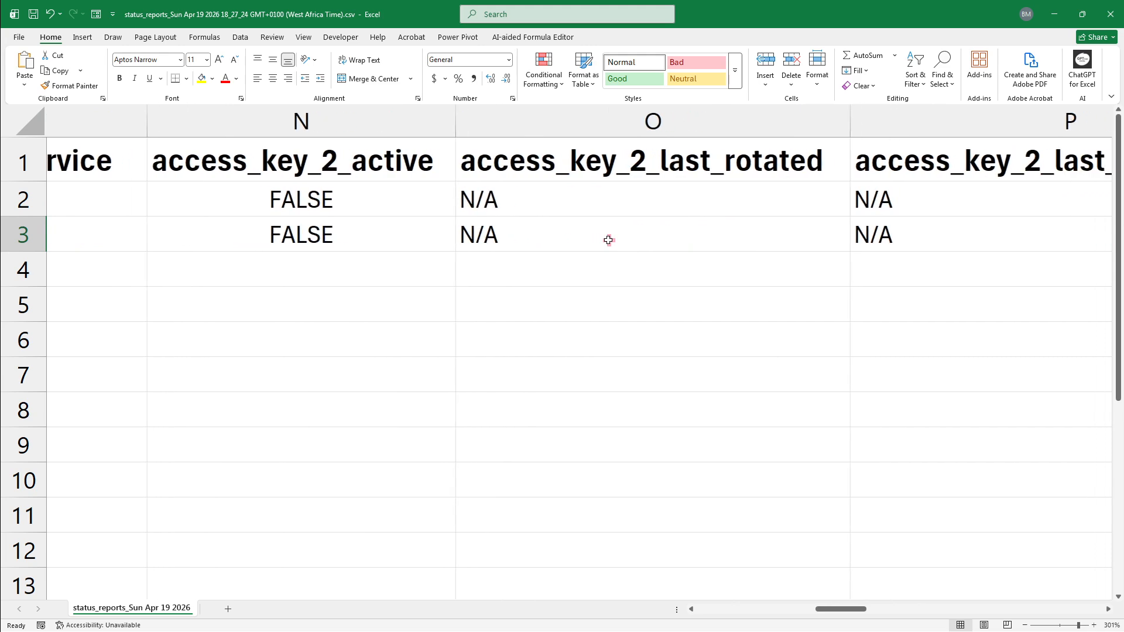
scroll(609, 241, "right", 3)
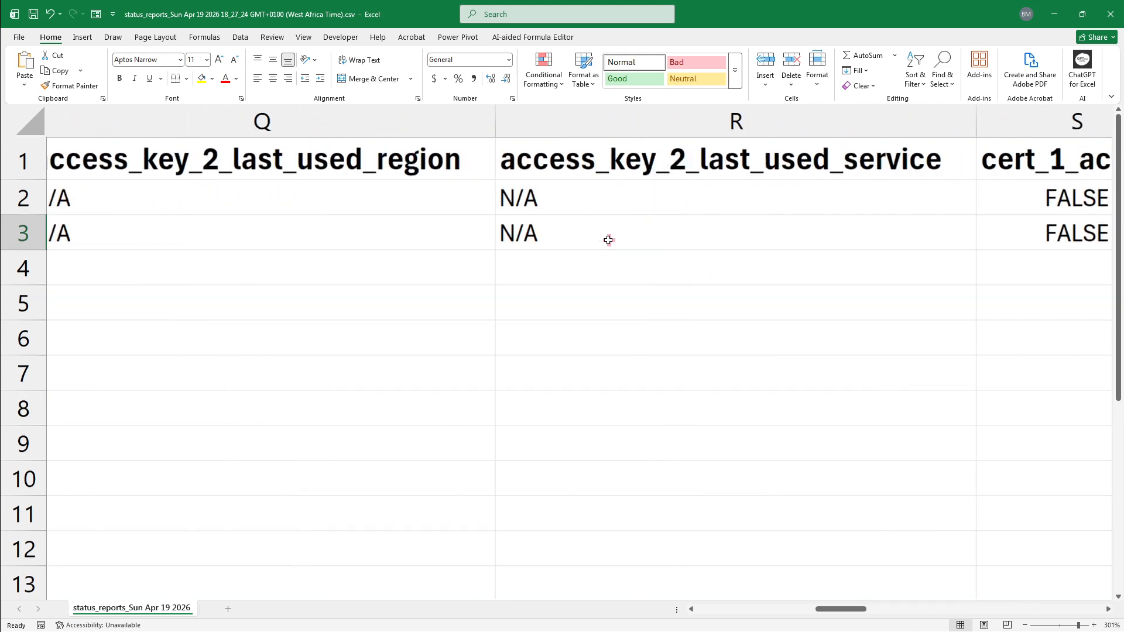
scroll(609, 241, "right", 3)
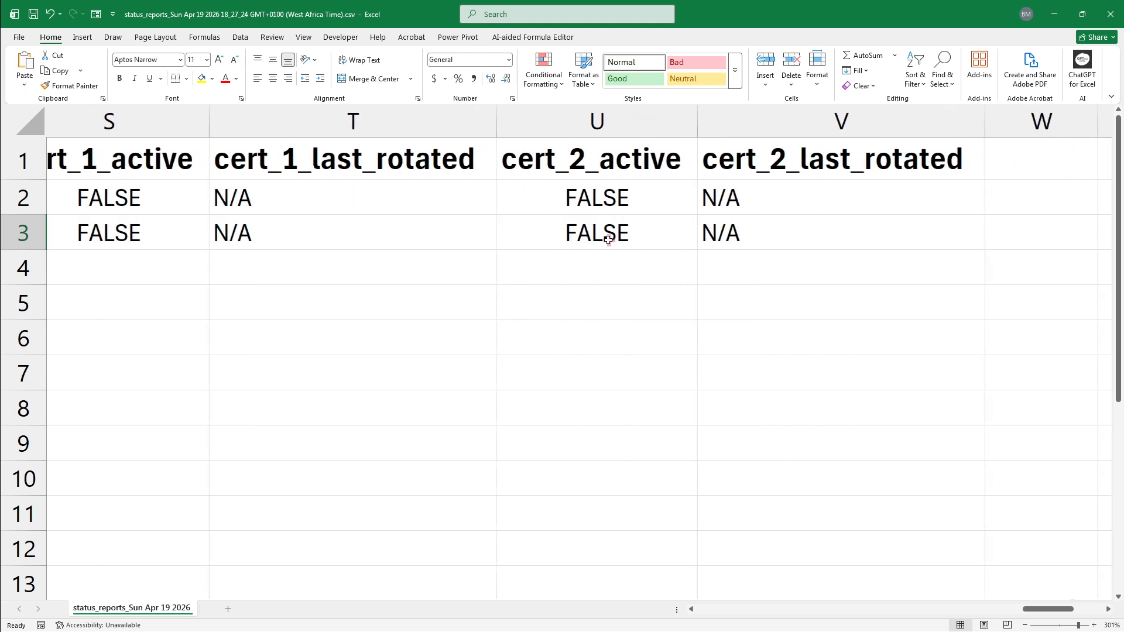
scroll(608, 241, "left", 3)
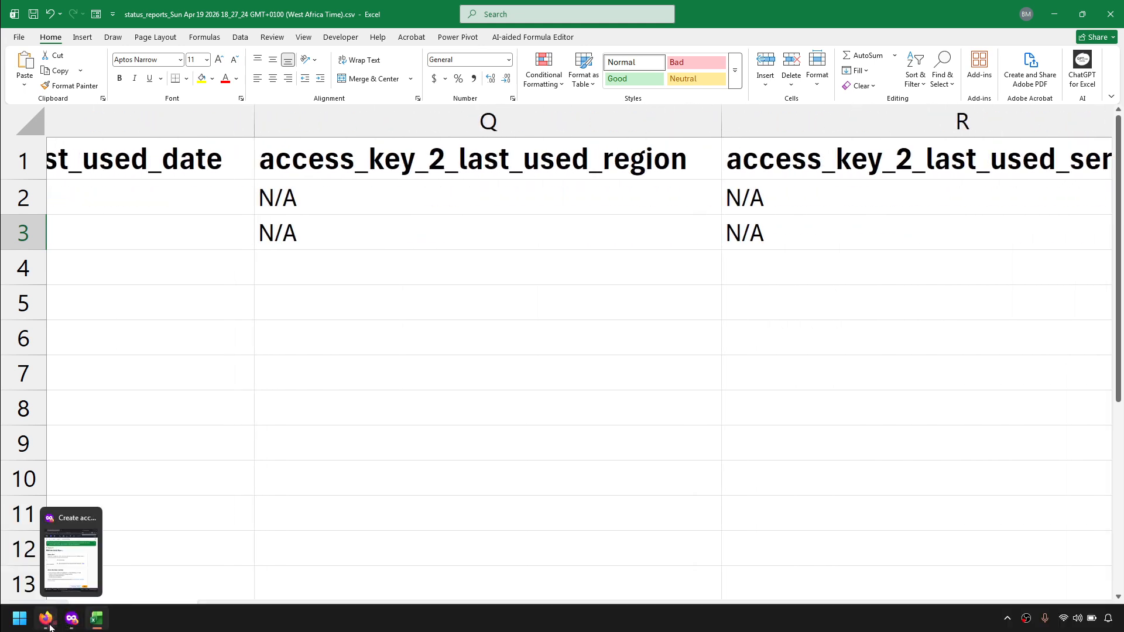
Switch back to the AWS console in Firefox and open the IAM Users list under Access Management
left_click(48, 622)
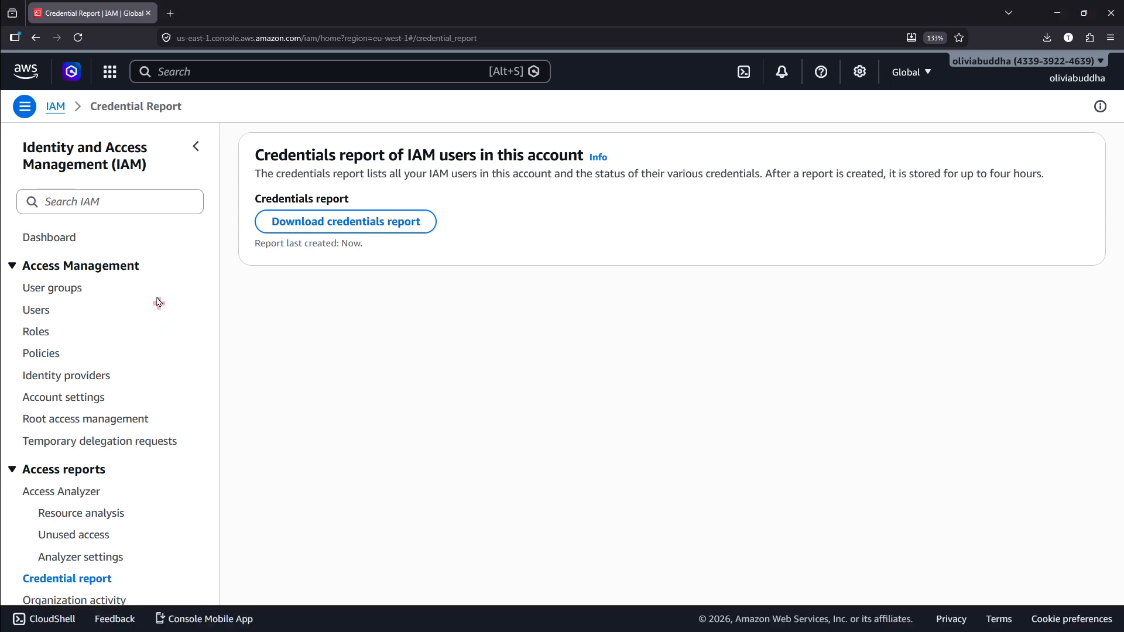
mouse_move(99, 627)
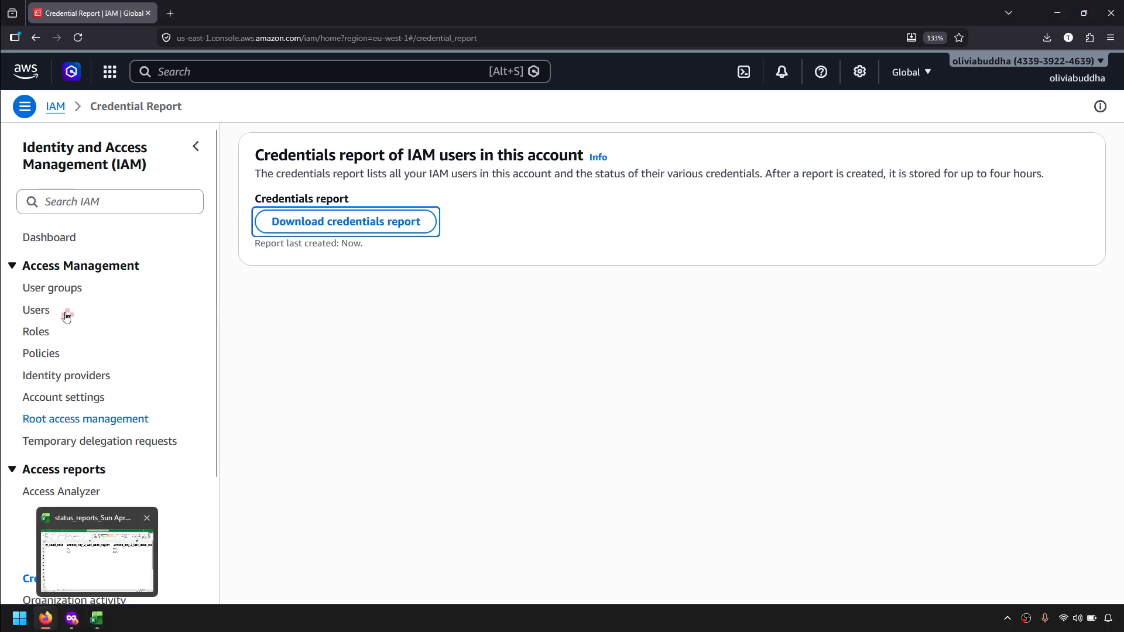
scroll(30, 297, "up", 5)
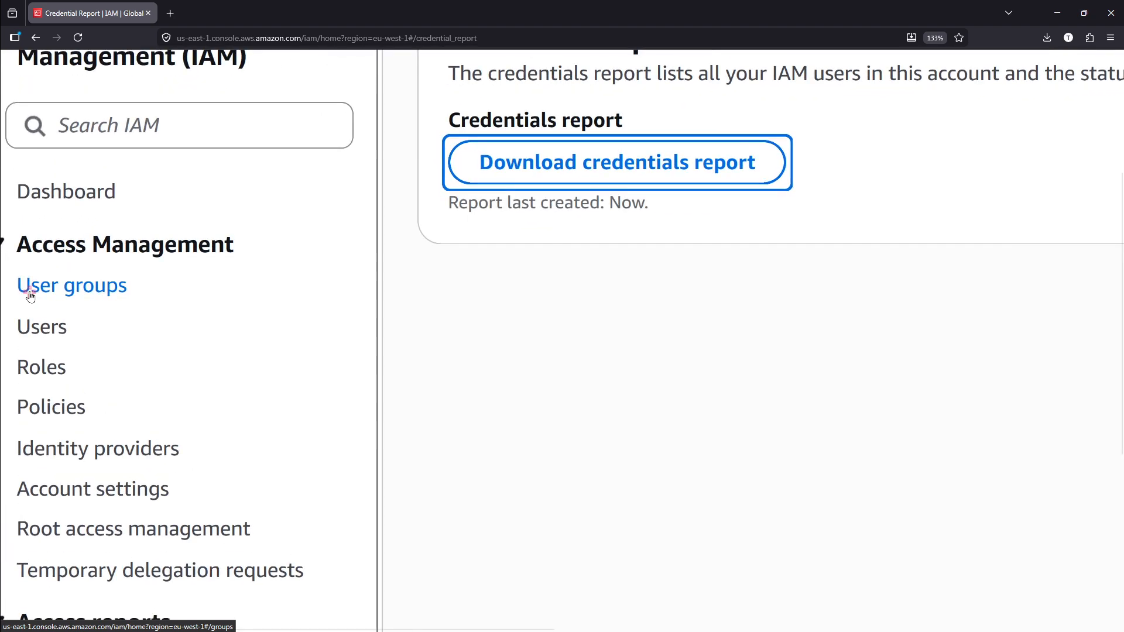
scroll(163, 268, "left", 1)
scroll(43, 299, "up", 3)
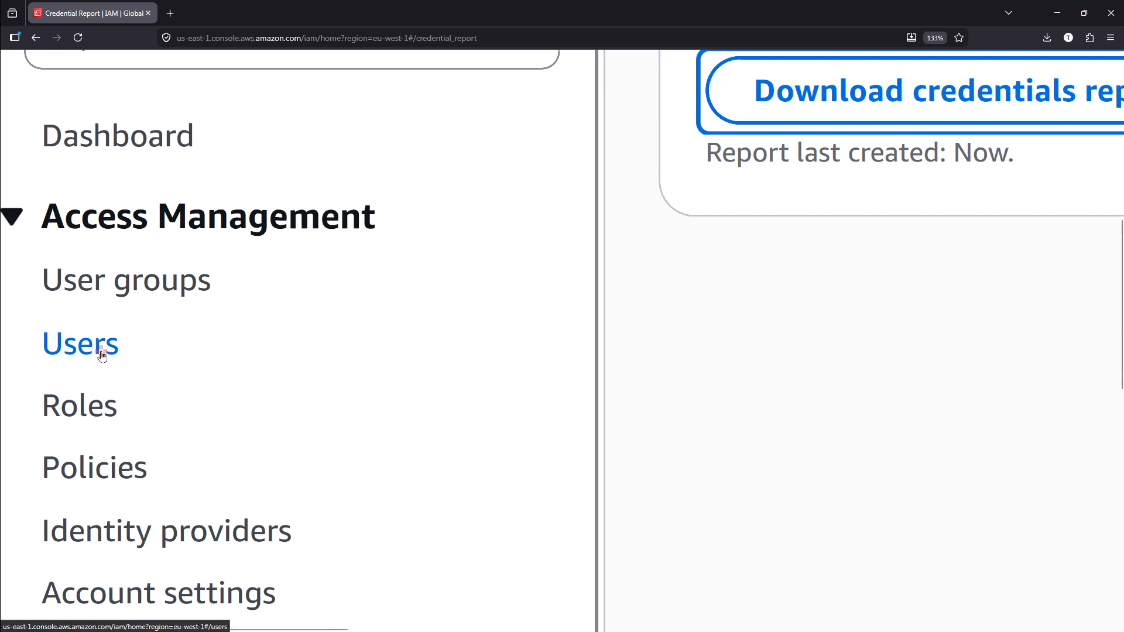
left_click(81, 349)
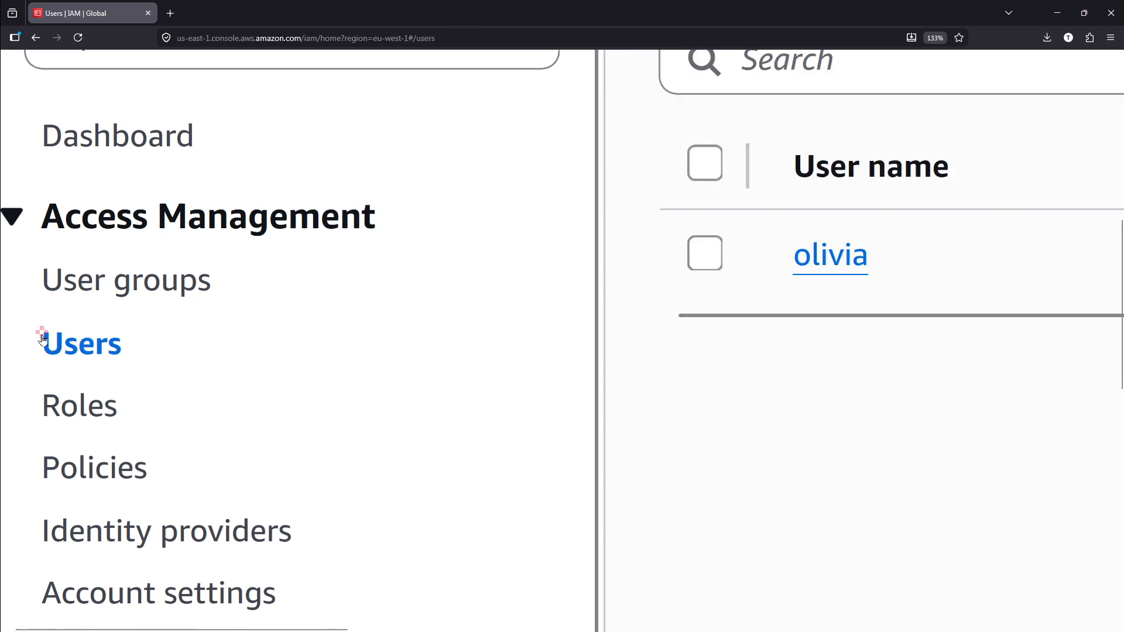
scroll(82, 344, "right", 5)
scroll(438, 298, "right", 3)
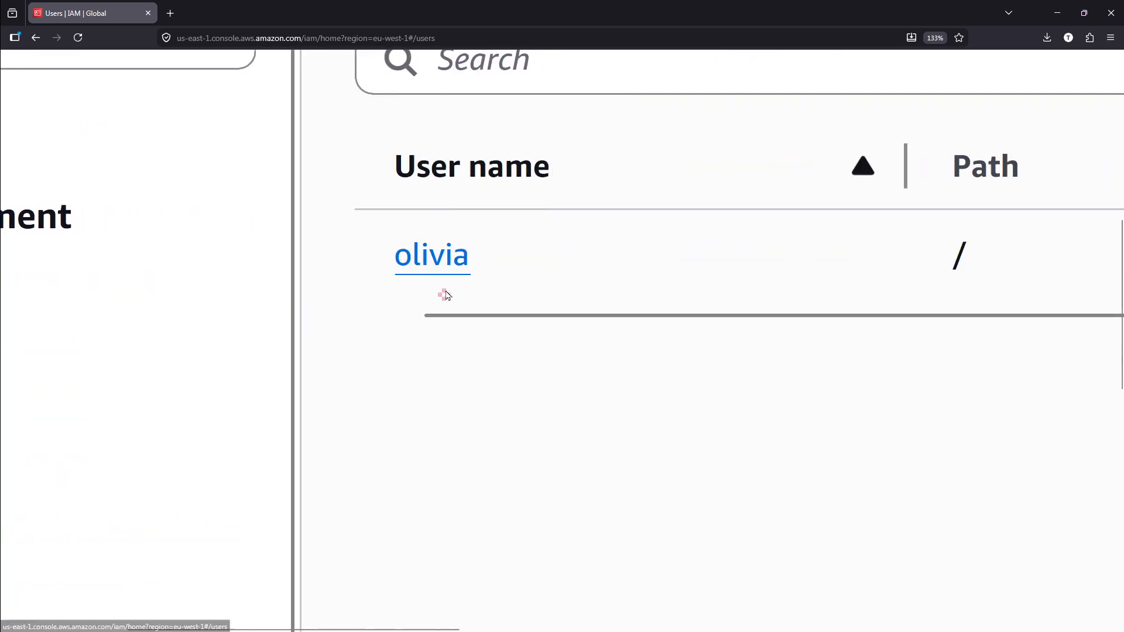
Open the details page of the only IAM user in the Users list
scroll(597, 244, "left", 3)
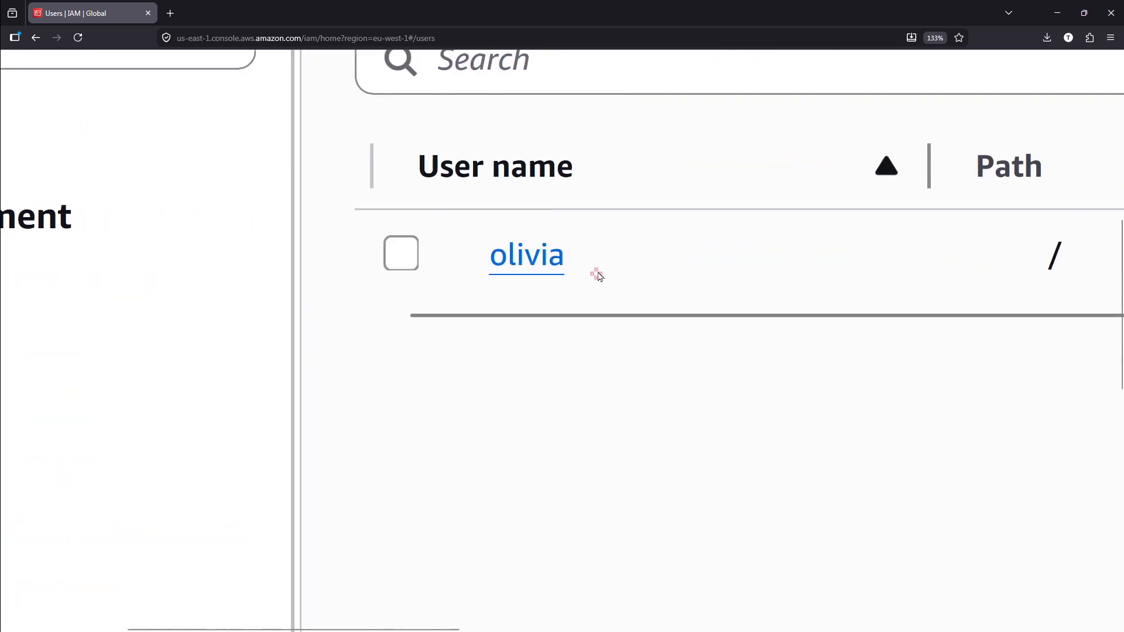
left_click(545, 268)
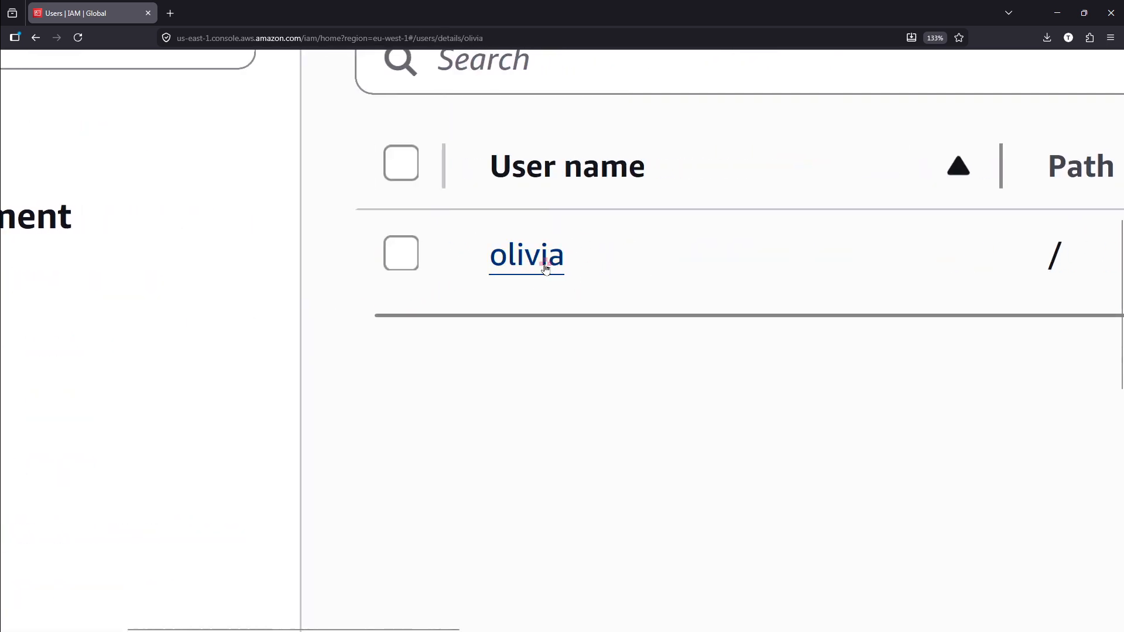
scroll(562, 273, "right", 1)
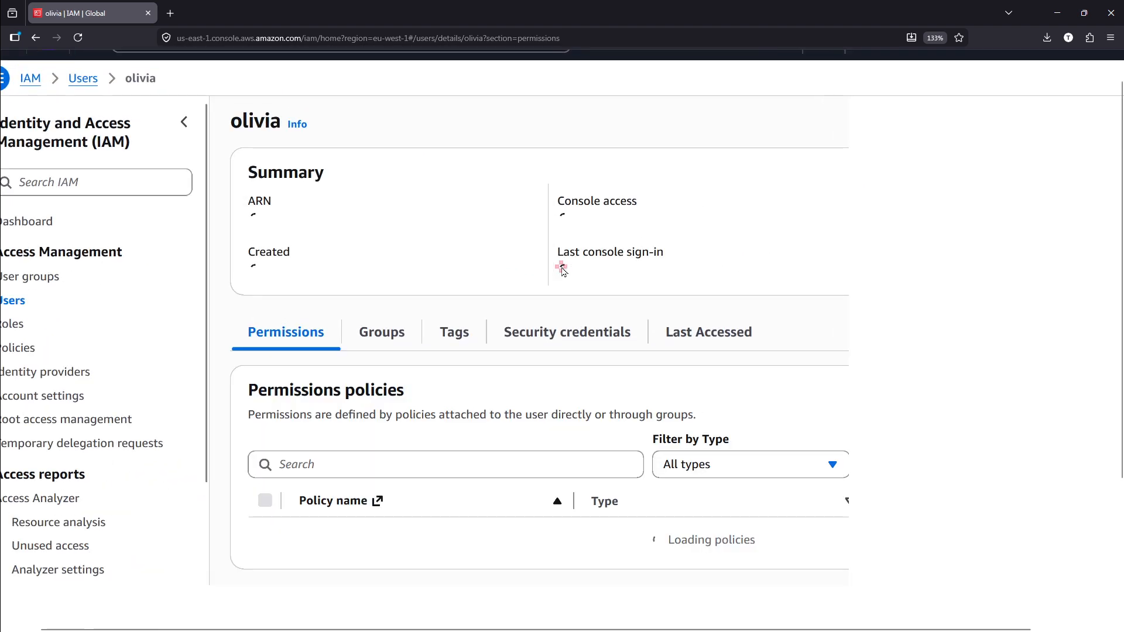
scroll(557, 337, "up", 5)
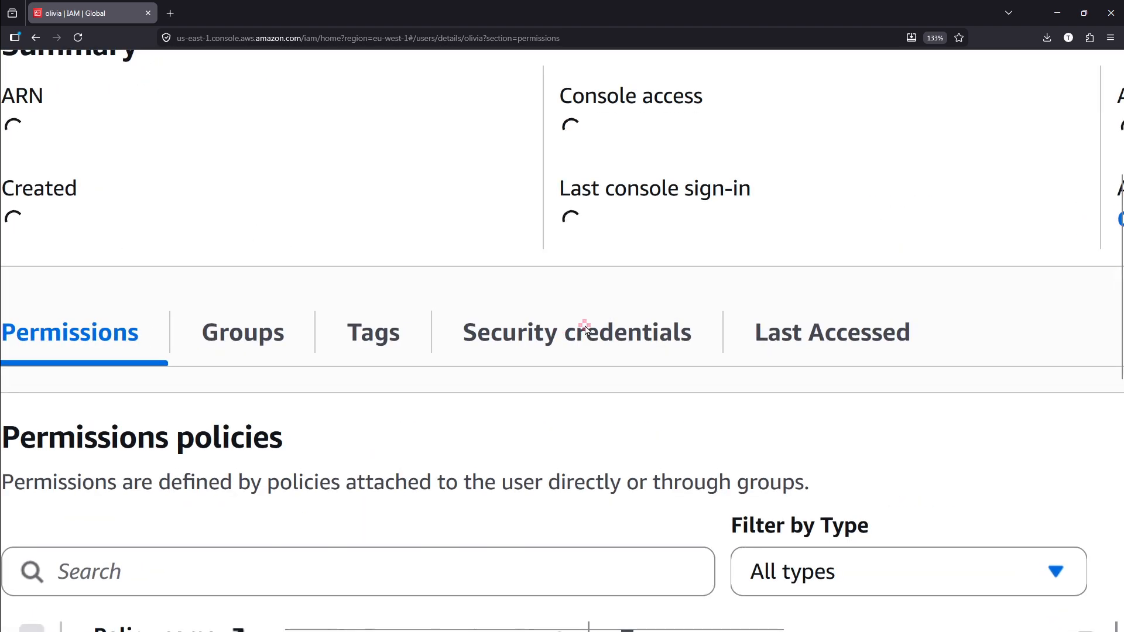
Show the user's Last Accessed information and reload the page
scroll(524, 337, "down", 5)
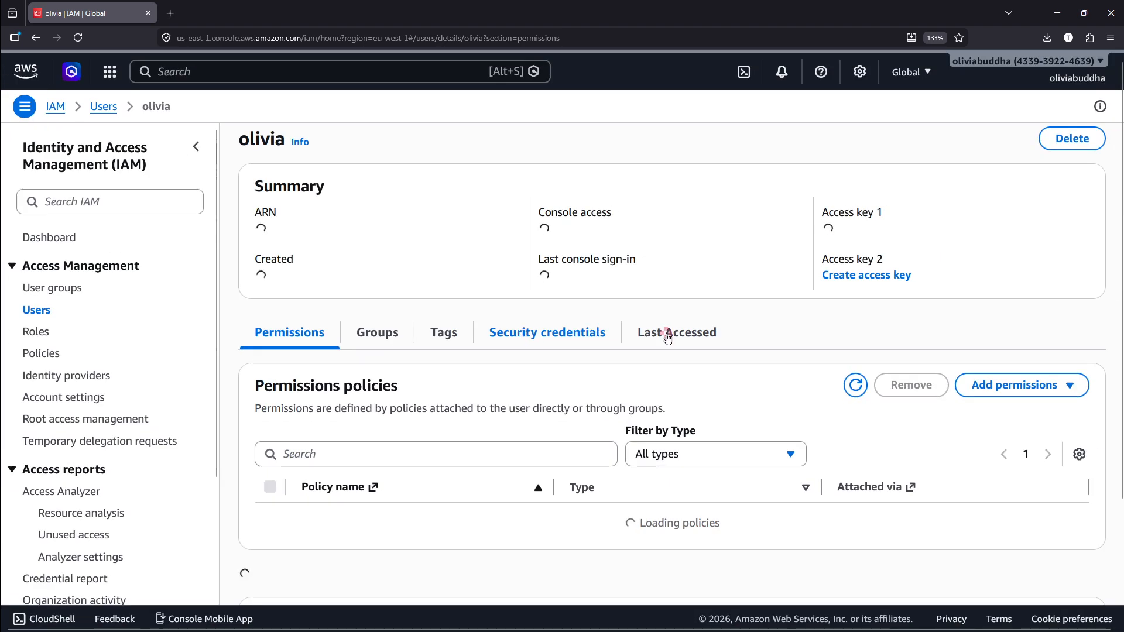
scroll(700, 308, "down", 1)
scroll(701, 308, "up", 5)
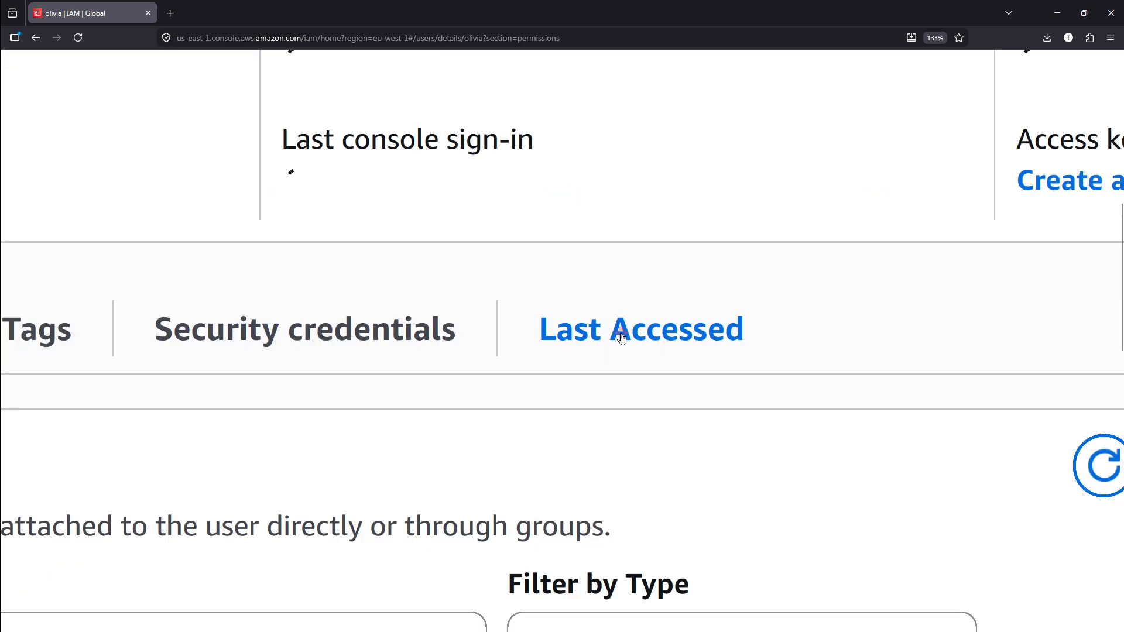
left_click(677, 332)
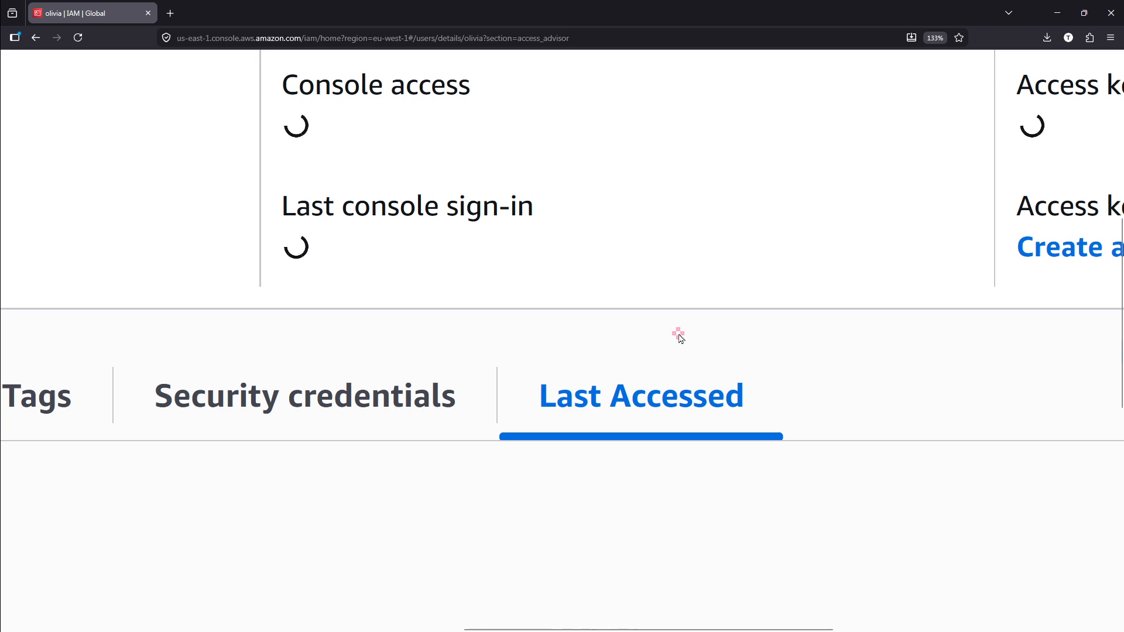
scroll(615, 422, "down", 5)
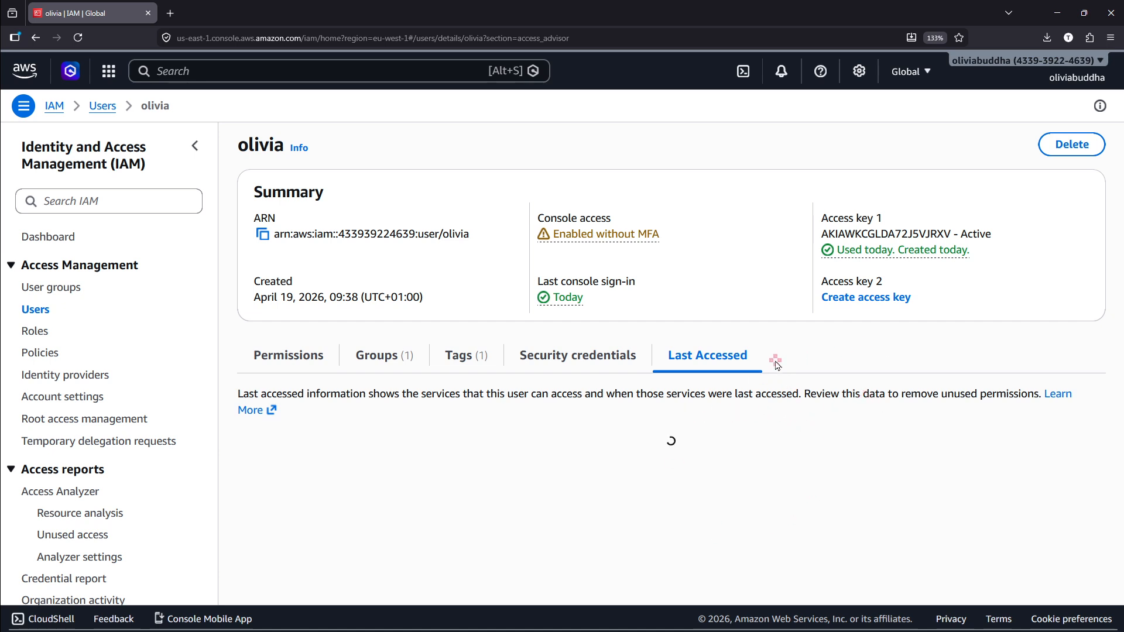
key("F5")
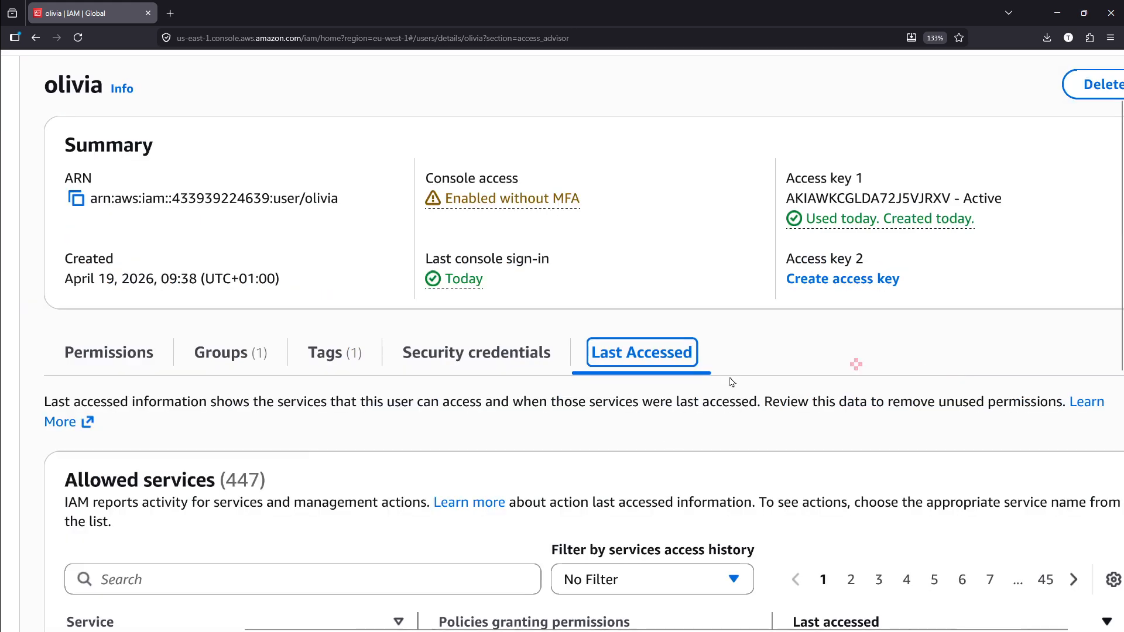
Read the description of the last accessed information and check the number of allowed services
left_click_drag(149, 402, 914, 403)
left_click(914, 403)
scroll(914, 403, "down", 5)
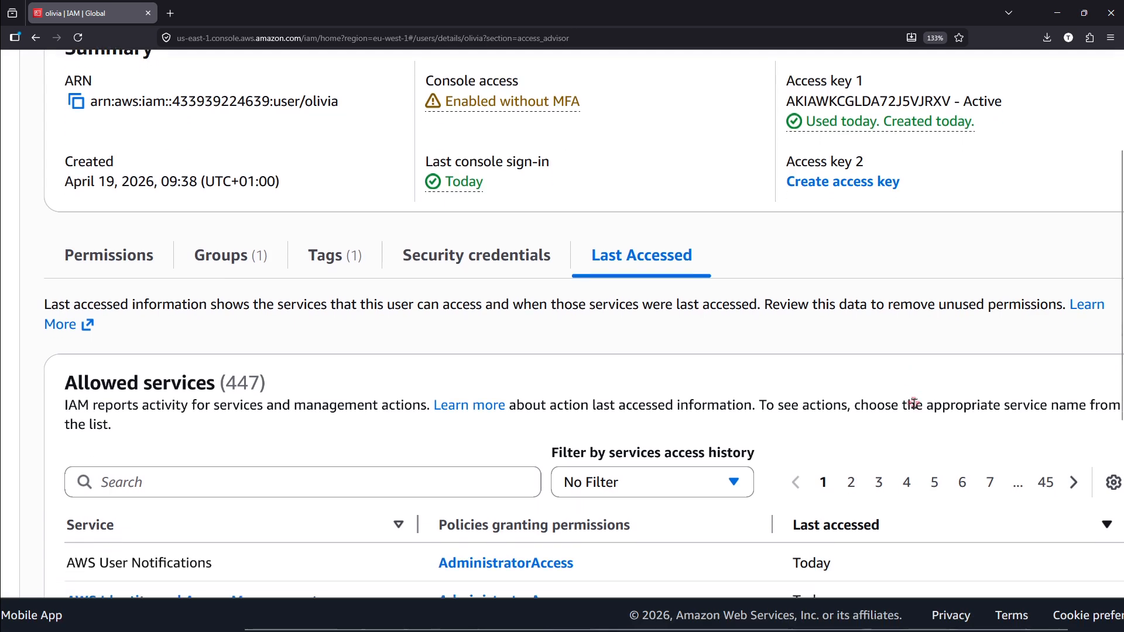
scroll(915, 405, "down", 1)
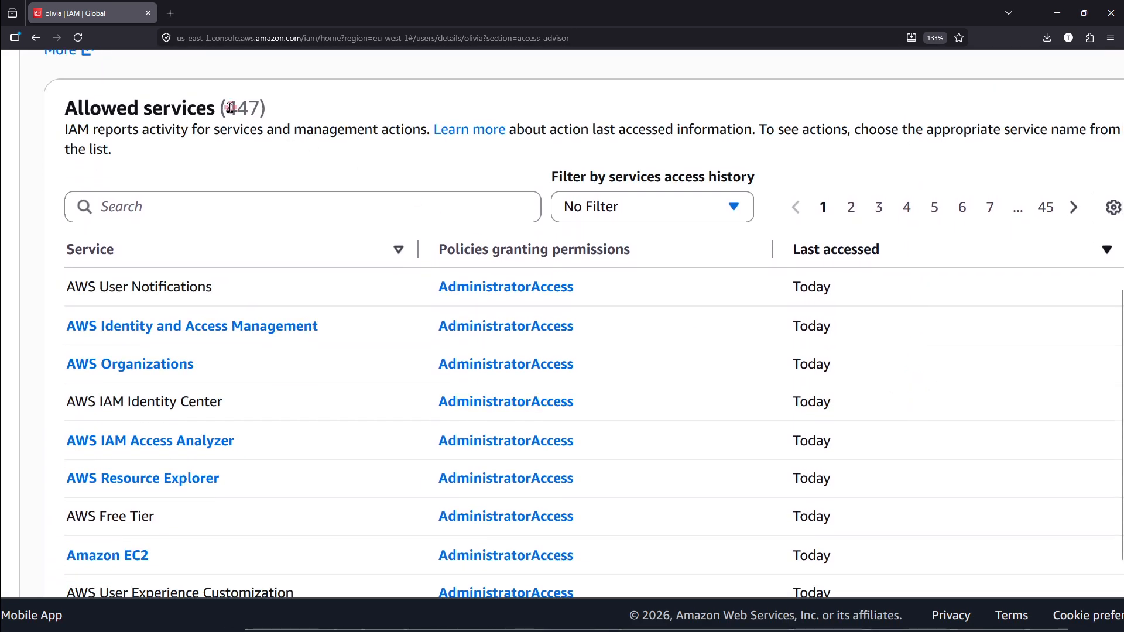
left_click_drag(230, 107, 271, 105)
left_click(268, 146)
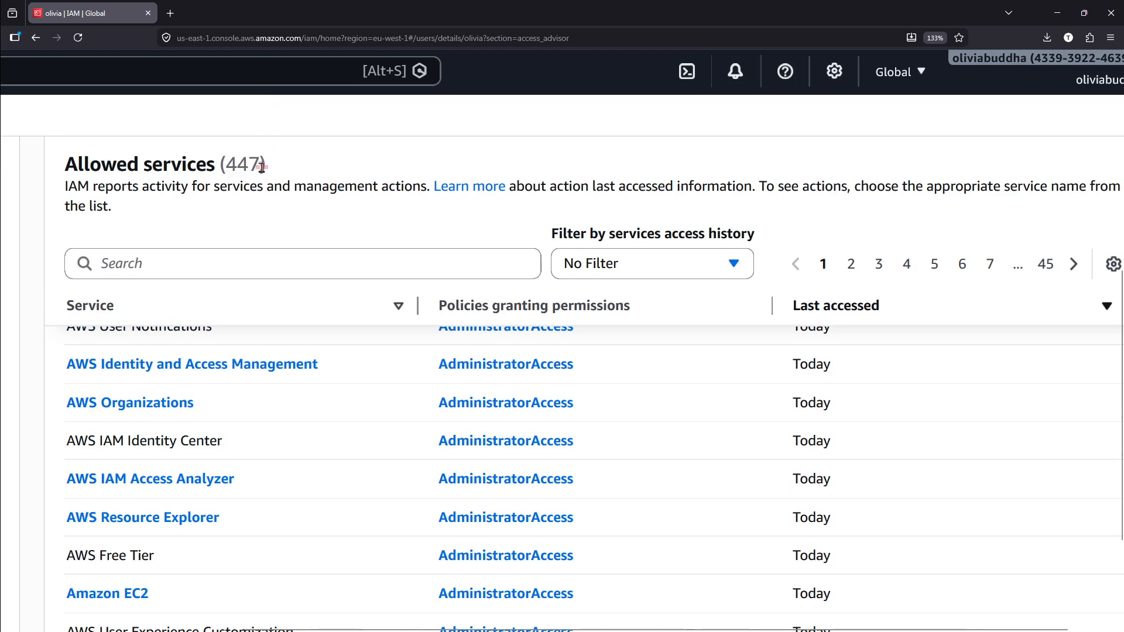
left_click_drag(260, 166, 225, 167)
left_click(225, 167)
Check which user the page describes and relate it to the number of allowed services
scroll(226, 169, "up", 6)
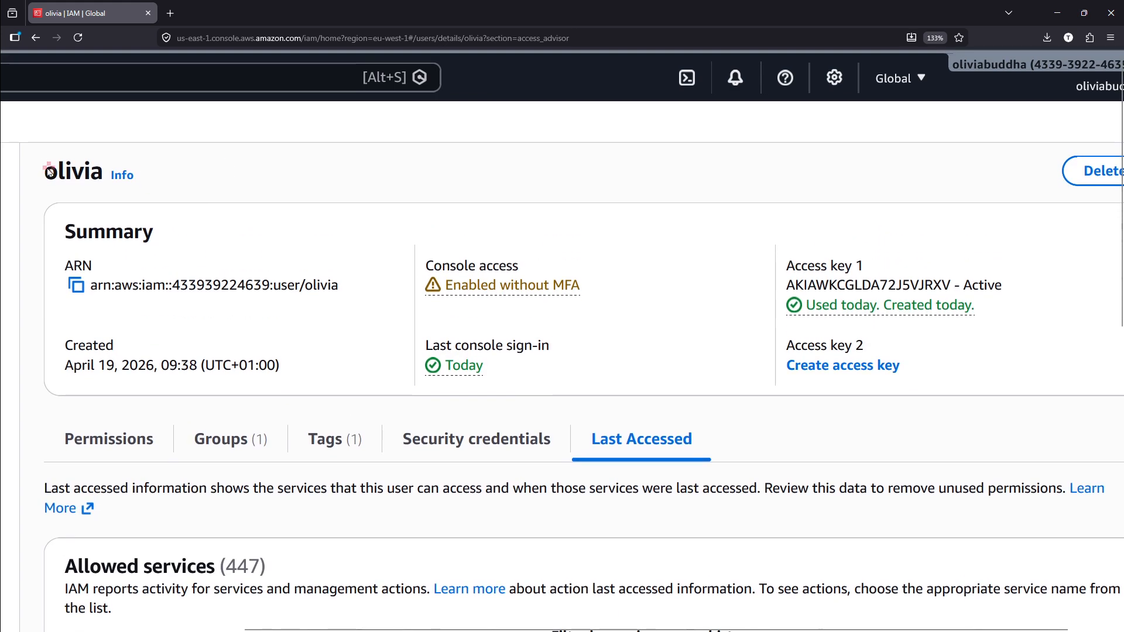
double_click(95, 167)
left_click(117, 232)
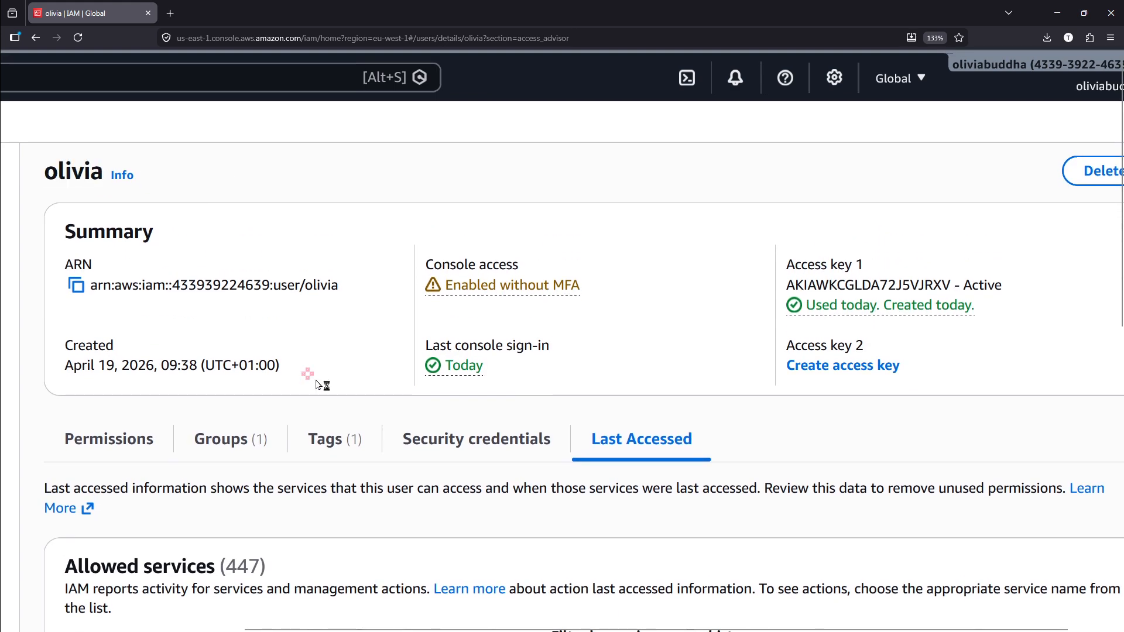
scroll(316, 384, "down", 4)
left_click_drag(227, 295, 250, 295)
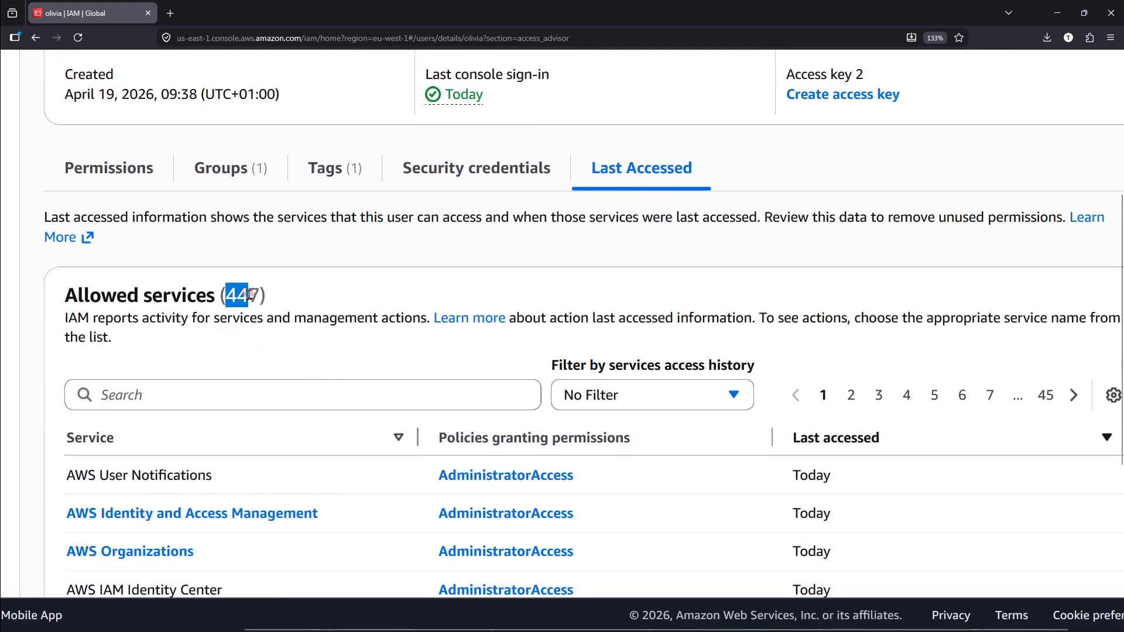
left_click(260, 294)
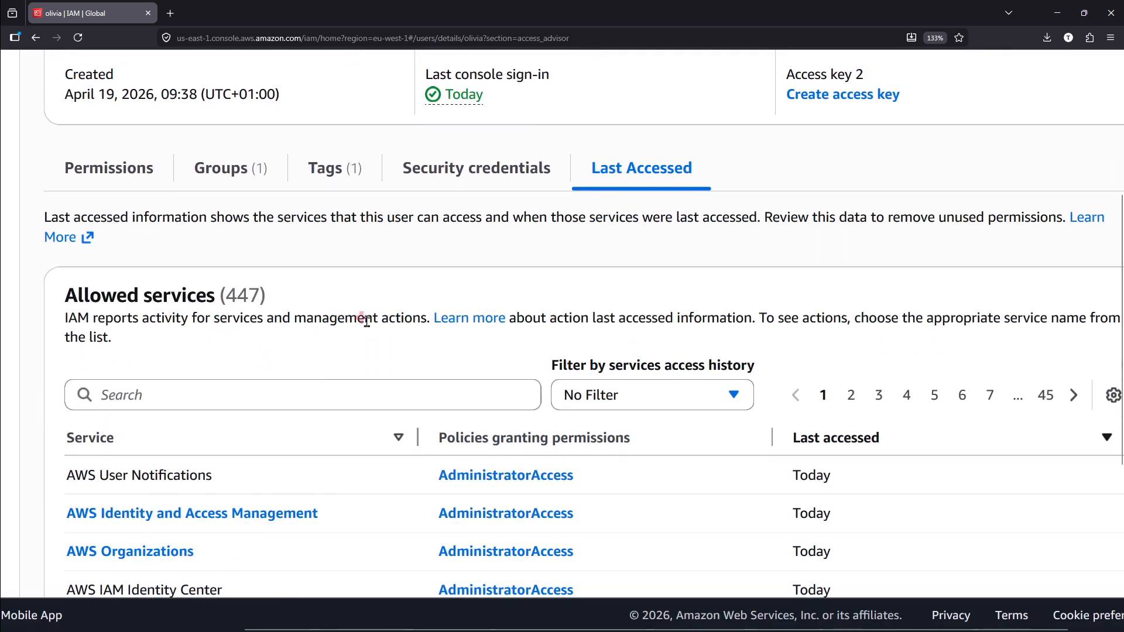
Examine the Last accessed entries on the first page of the allowed services
scroll(366, 321, "down", 5)
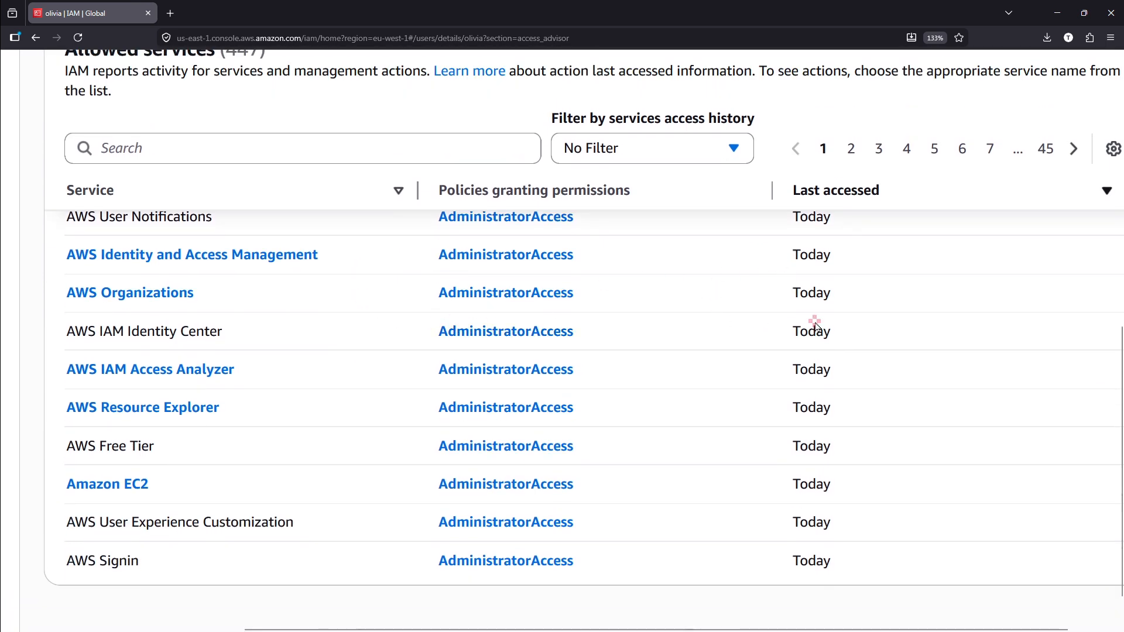
left_click_drag(805, 223, 824, 436)
left_click(824, 436)
scroll(774, 439, "down", 1)
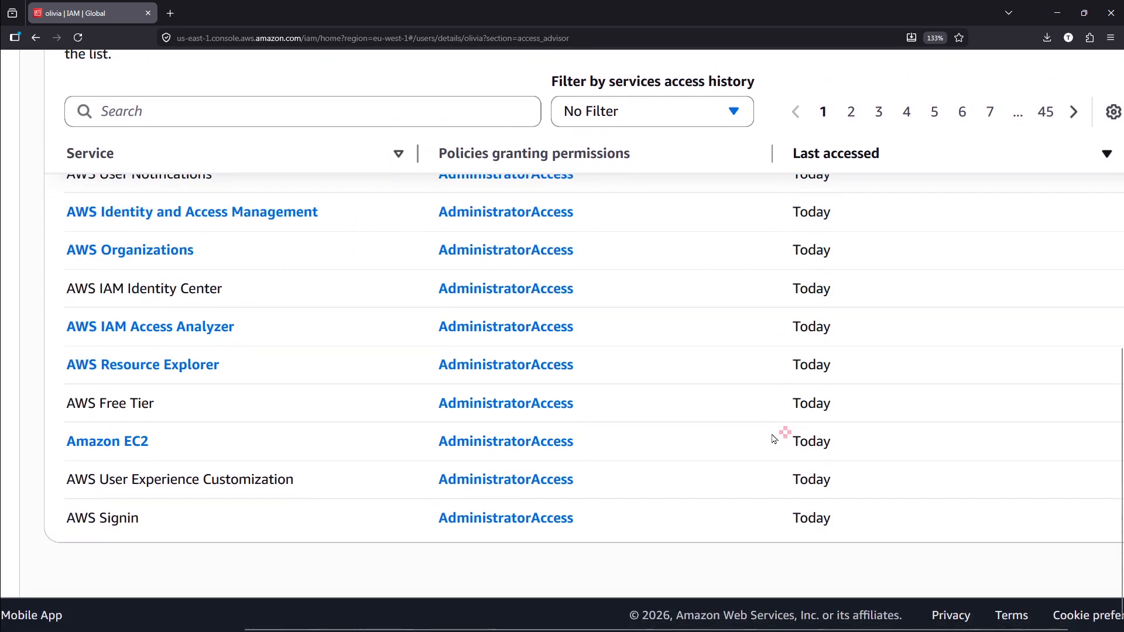
scroll(773, 438, "up", 2)
scroll(758, 354, "up", 5)
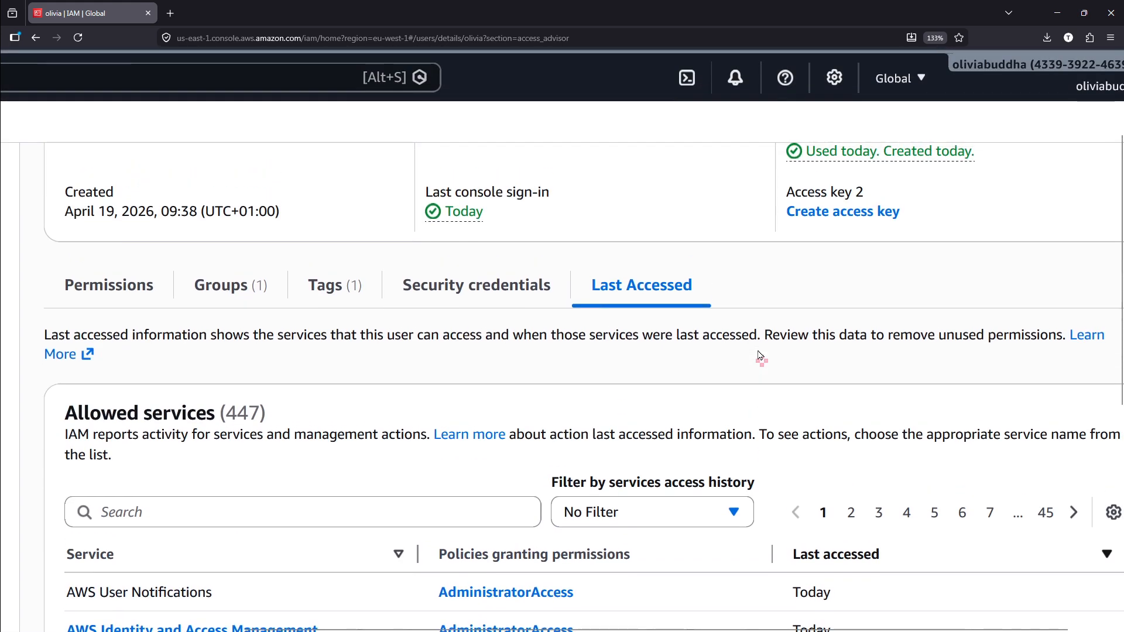
Inspect the AWS User Notifications entry and briefly view the console's notifications
scroll(729, 471, "down", 5)
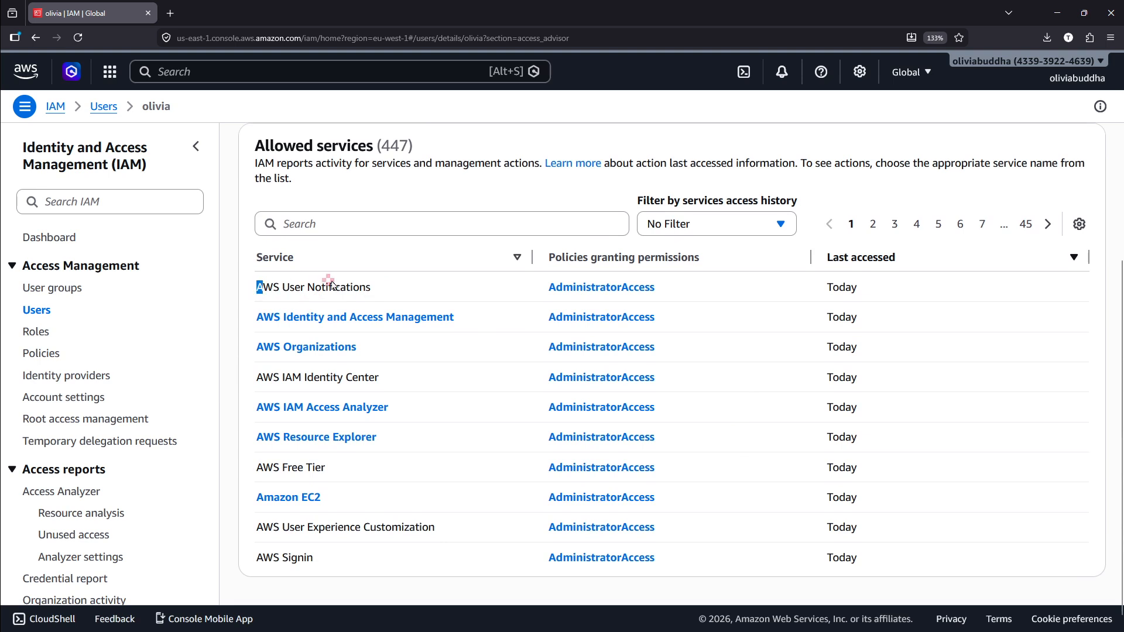
left_click_drag(330, 284, 384, 287)
double_click(407, 288)
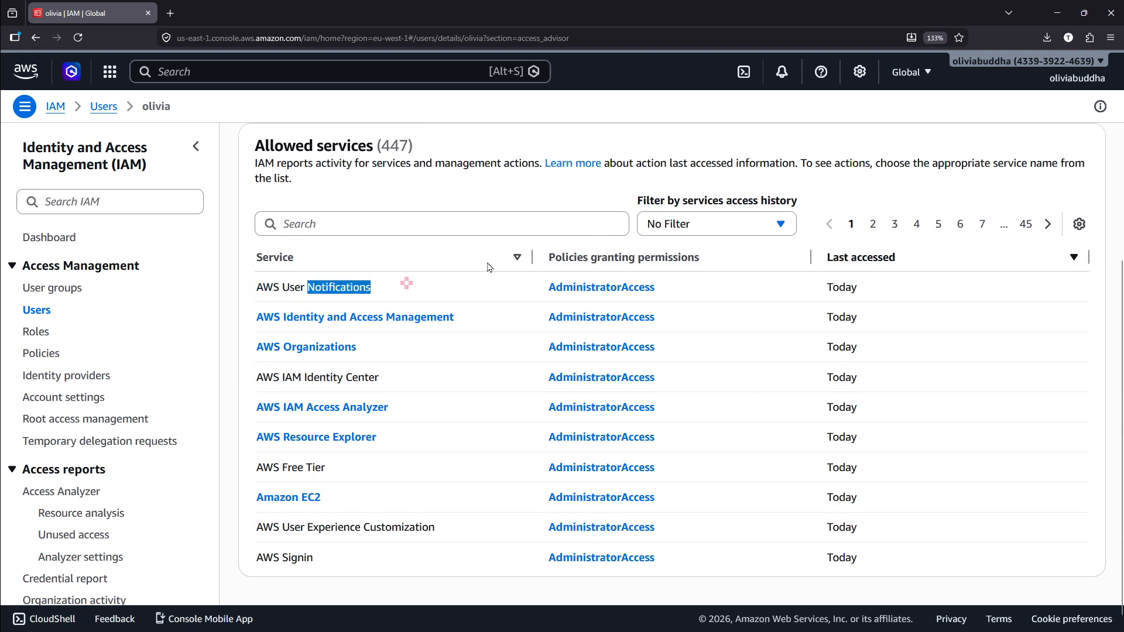
left_click(783, 72)
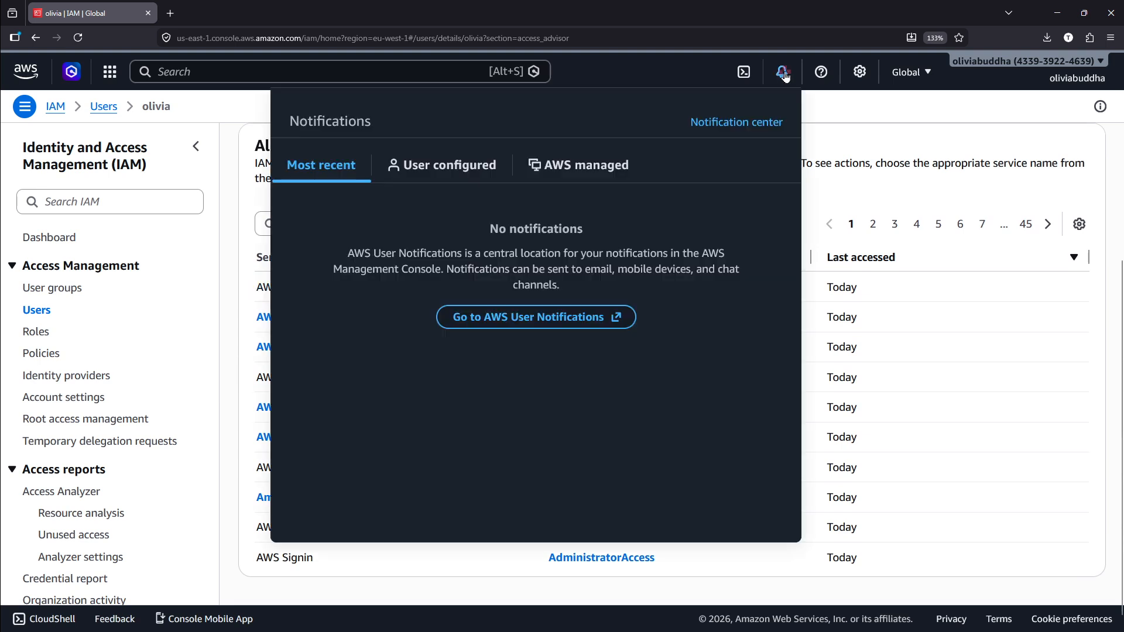
left_click(783, 72)
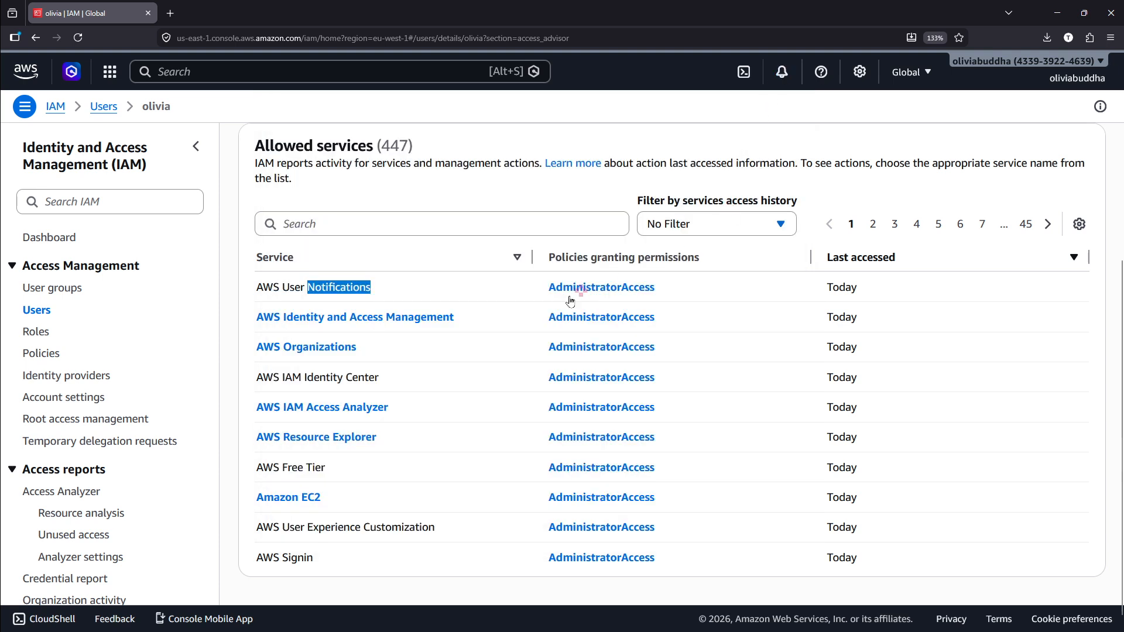
left_click(437, 291)
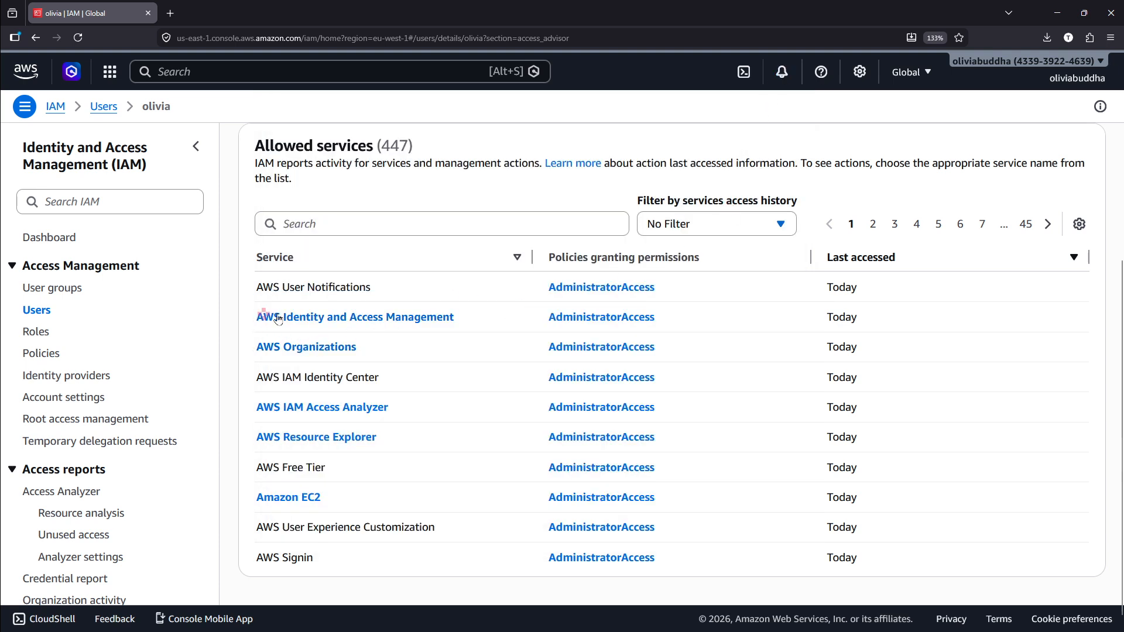
Inspect the AWS Identity and Access Management entry and the services listed below it
left_click_drag(258, 316, 474, 323)
left_click(493, 317)
scroll(514, 436, "down", 2)
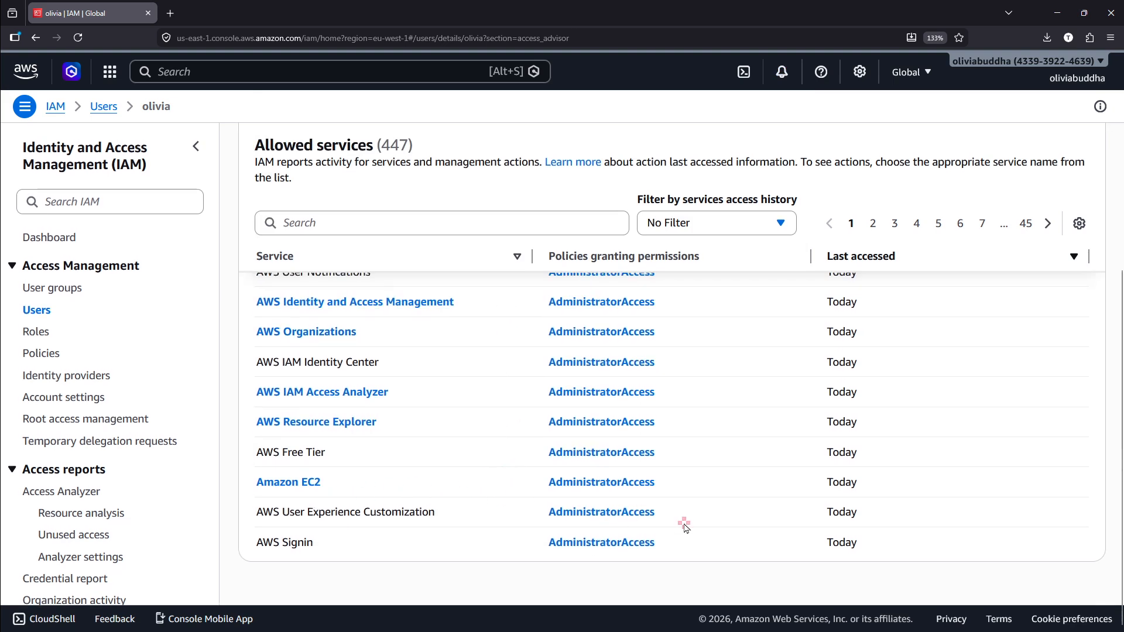
Examine the Last accessed entries on page 5 of the allowed services, and return to page 1
scroll(941, 232, "up", 5)
left_click(937, 223)
scroll(941, 233, "down", 5)
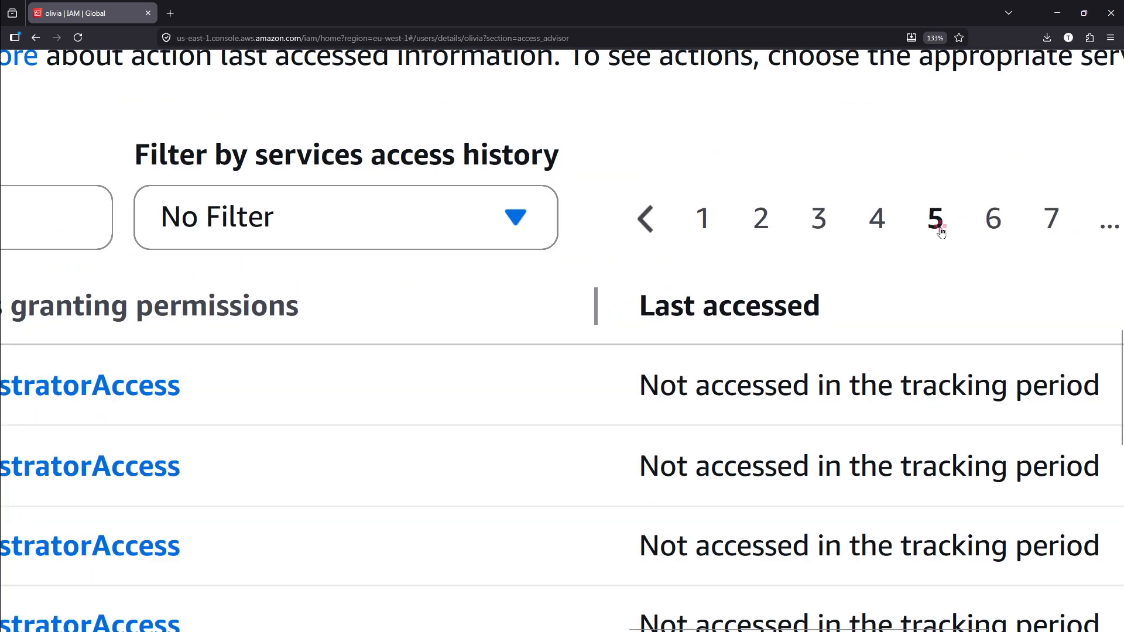
scroll(940, 229, "down", 3)
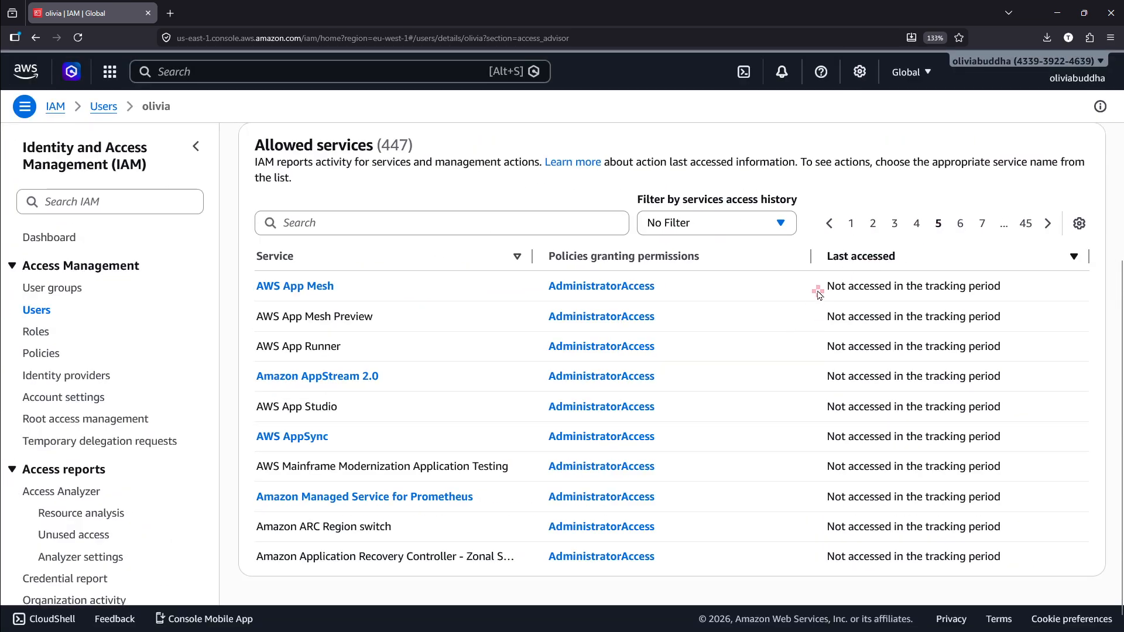
scroll(901, 296, "up", 5)
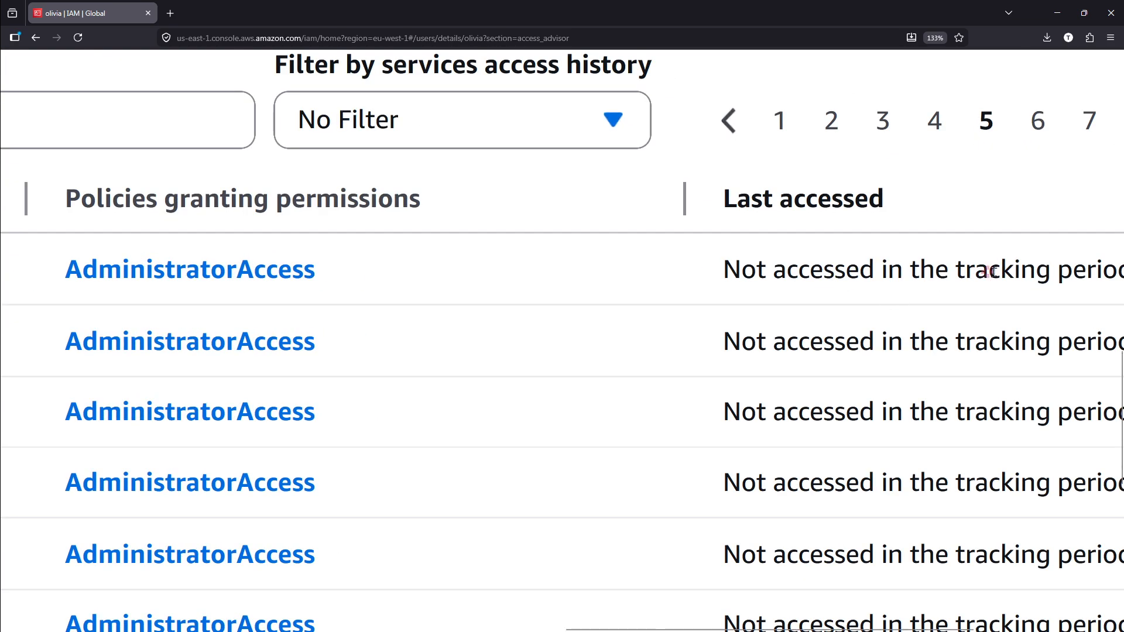
left_click_drag(724, 271, 1056, 272)
left_click(1062, 275)
scroll(1060, 275, "down", 5)
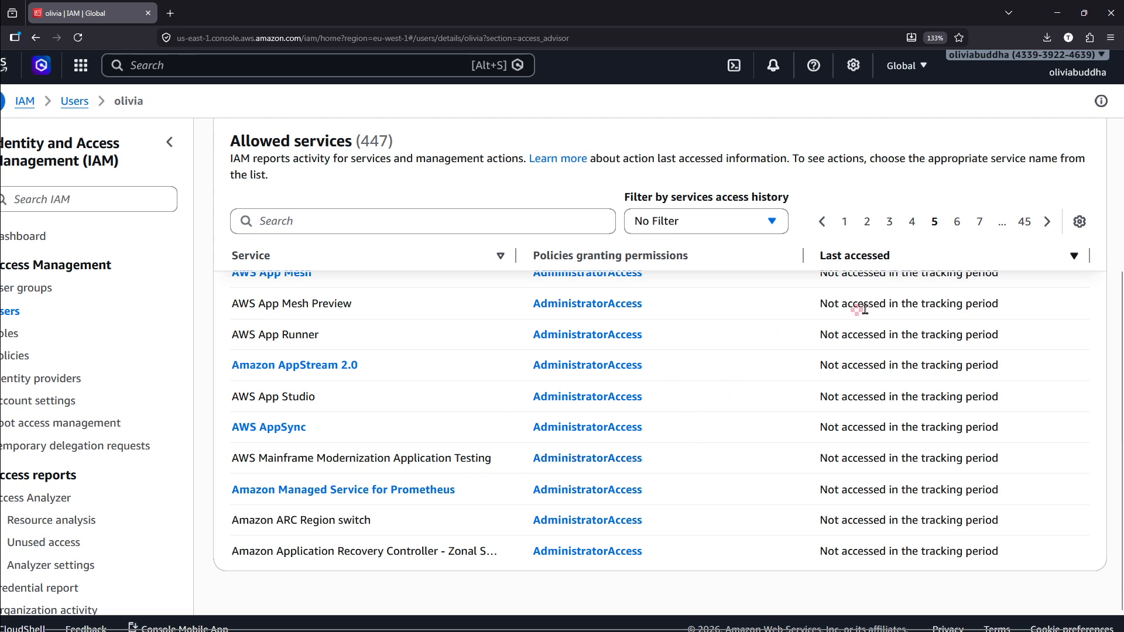
left_click(844, 225)
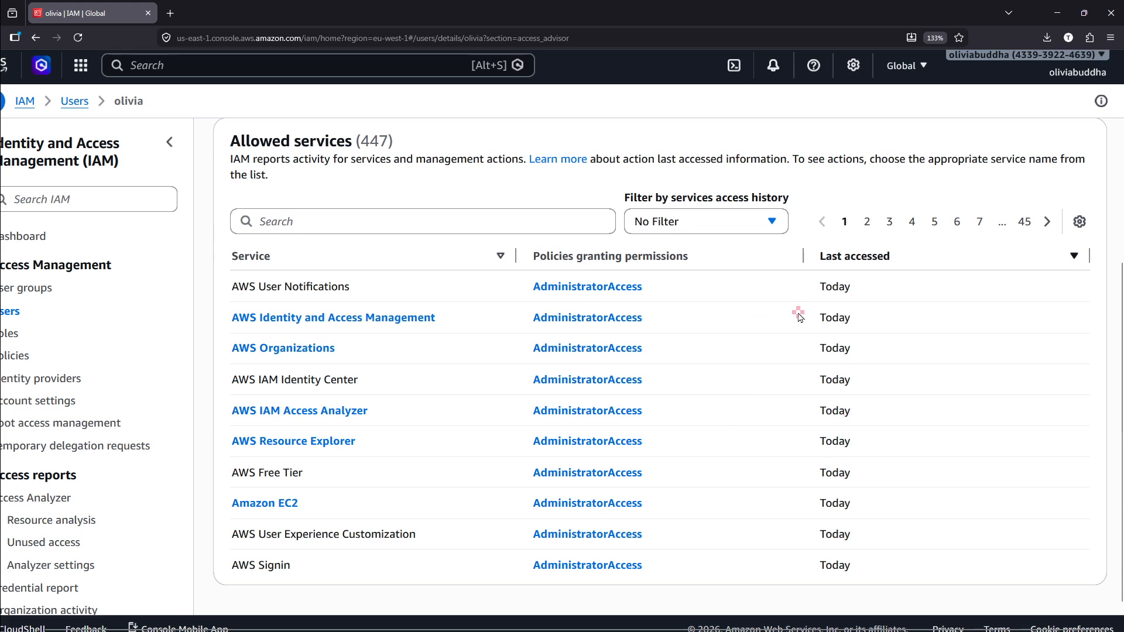